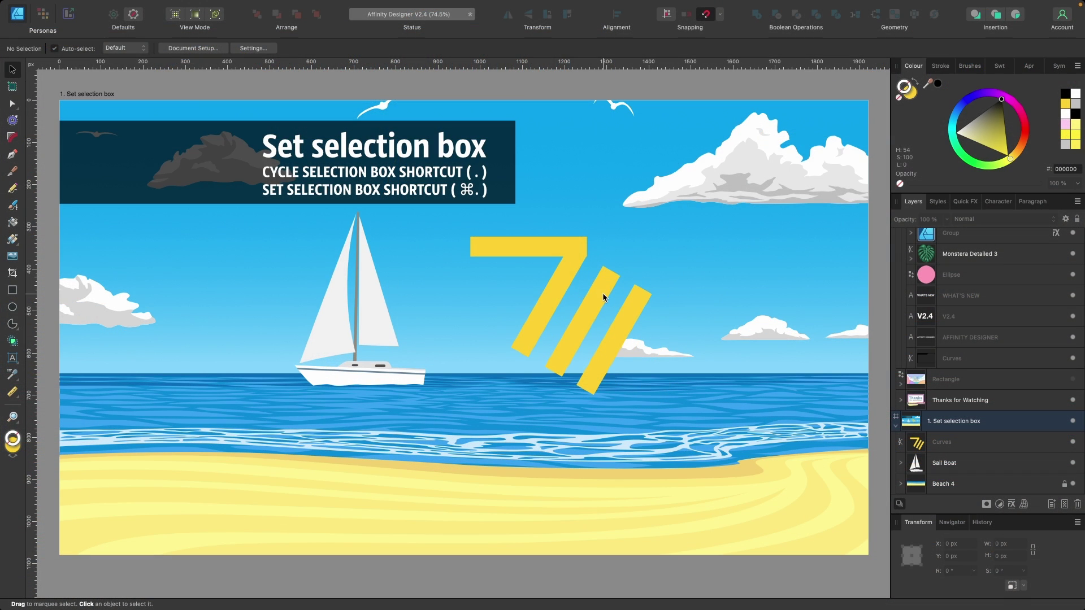
# - Select the yellow stripe shape and drag it around with its rotated selection box
pyautogui.click(607, 313)
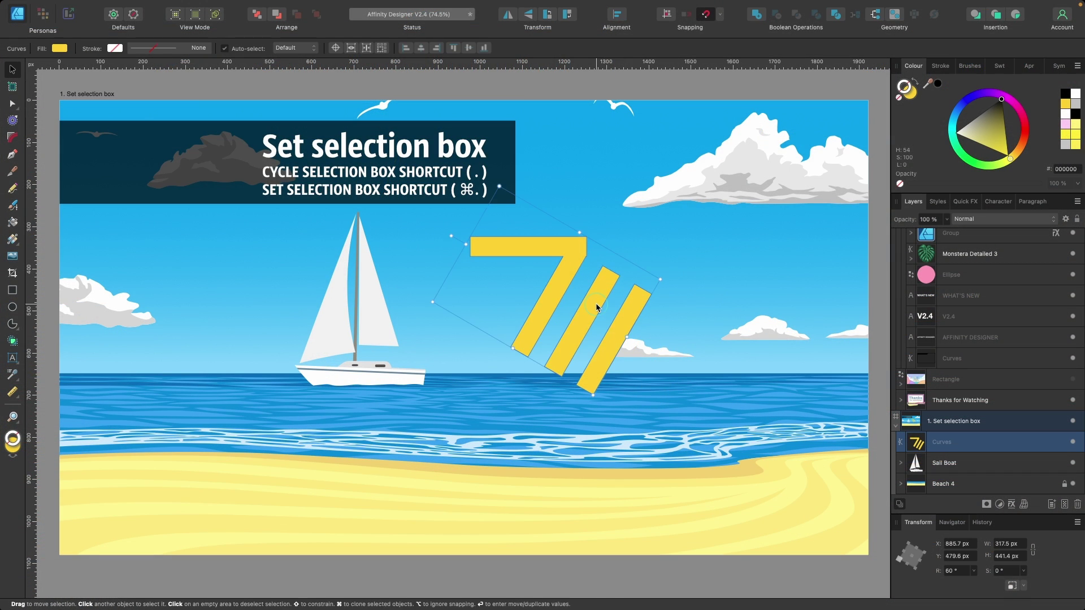
pyautogui.moveTo(607, 313); pyautogui.dragTo(687, 303)
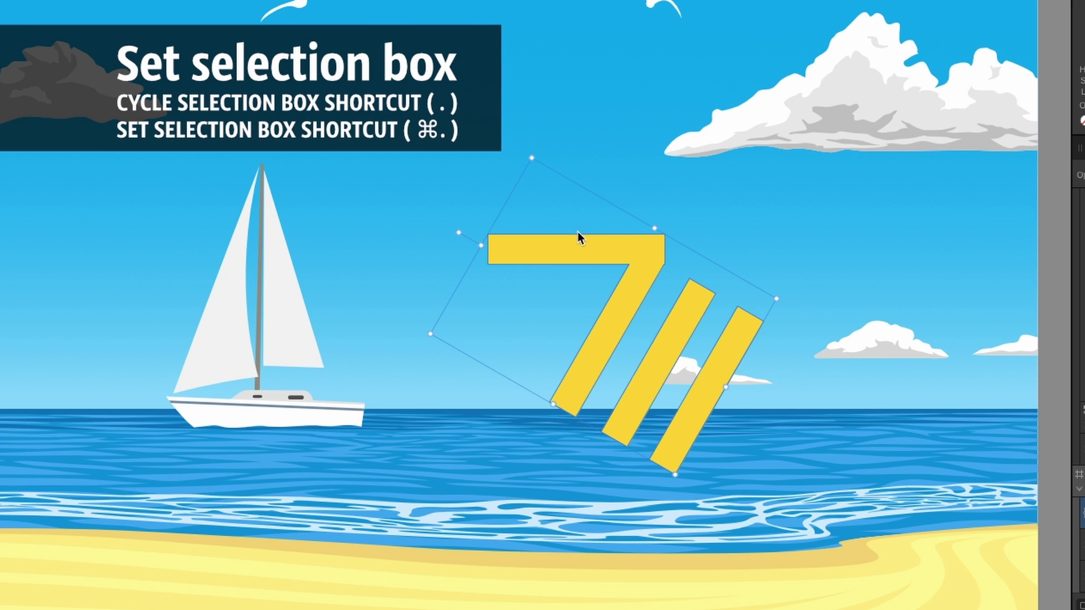
pyautogui.moveTo(582, 249); pyautogui.dragTo(478, 232)
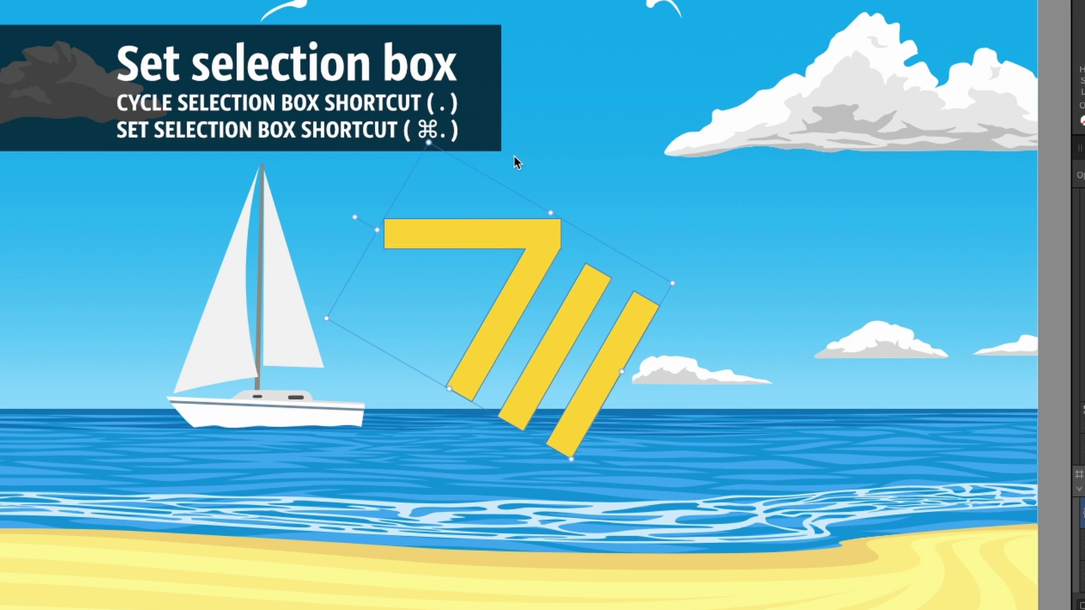
pyautogui.moveTo(530, 210); pyautogui.dragTo(557, 228)
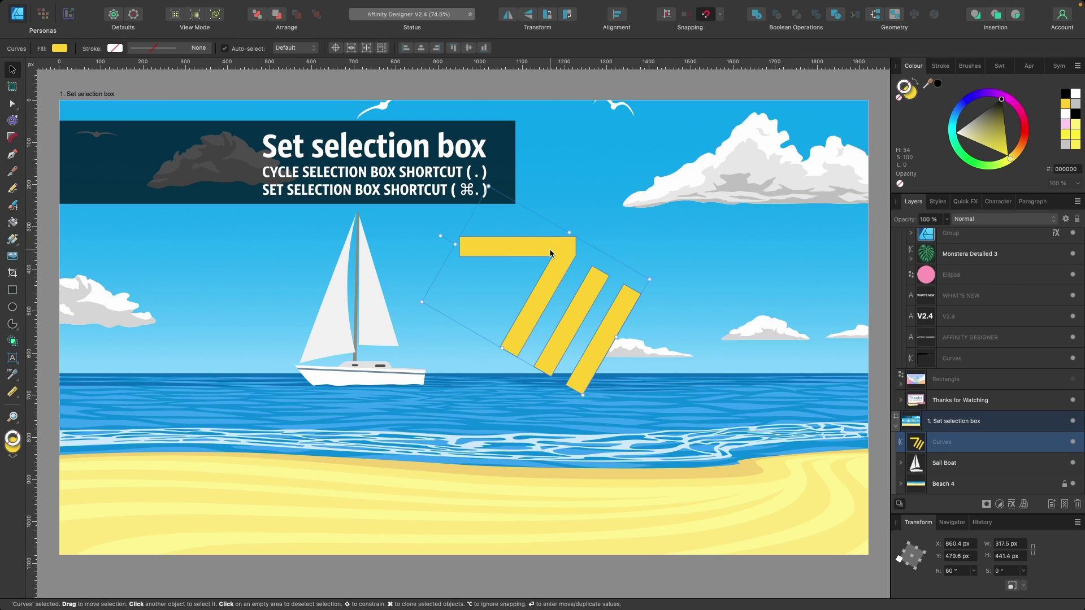
# - Cycle the stripes' selection box to upright and move them beneath the title banner
pyautogui.press('.')
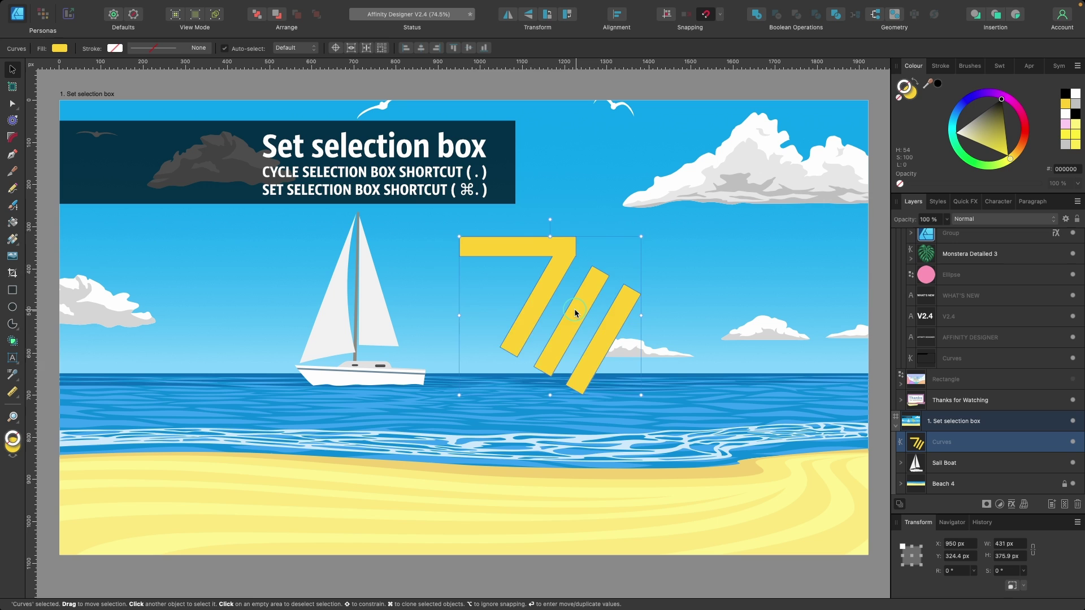
pyautogui.moveTo(593, 314)
pyautogui.mouseDown()
pyautogui.moveTo(533, 270)
pyautogui.moveTo(538, 286)
pyautogui.moveTo(583, 302)
pyautogui.mouseUp()
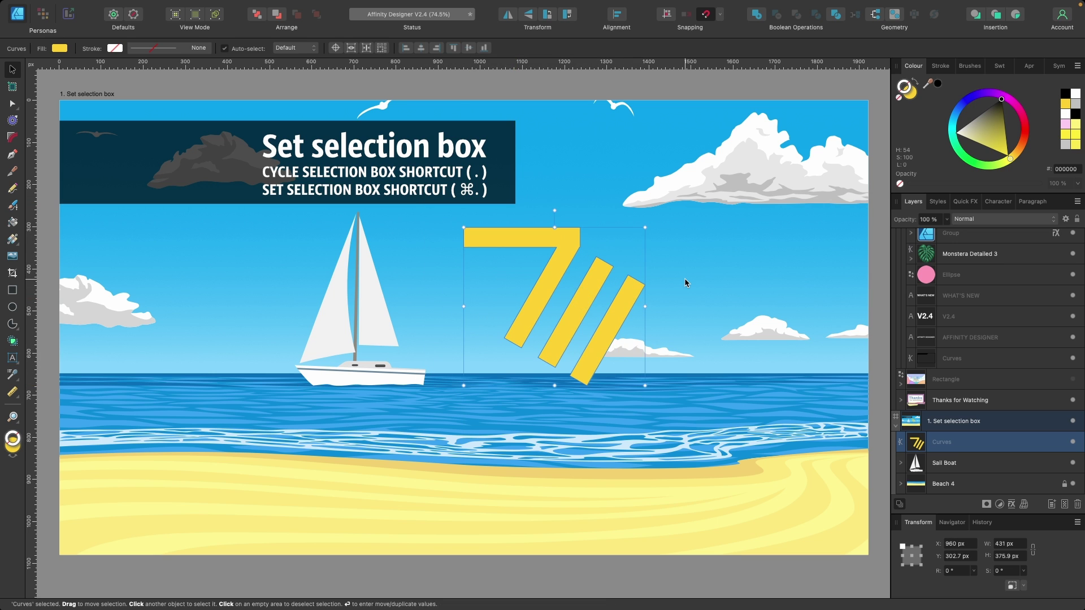
pyautogui.press('super+period')
pyautogui.click(625, 294)
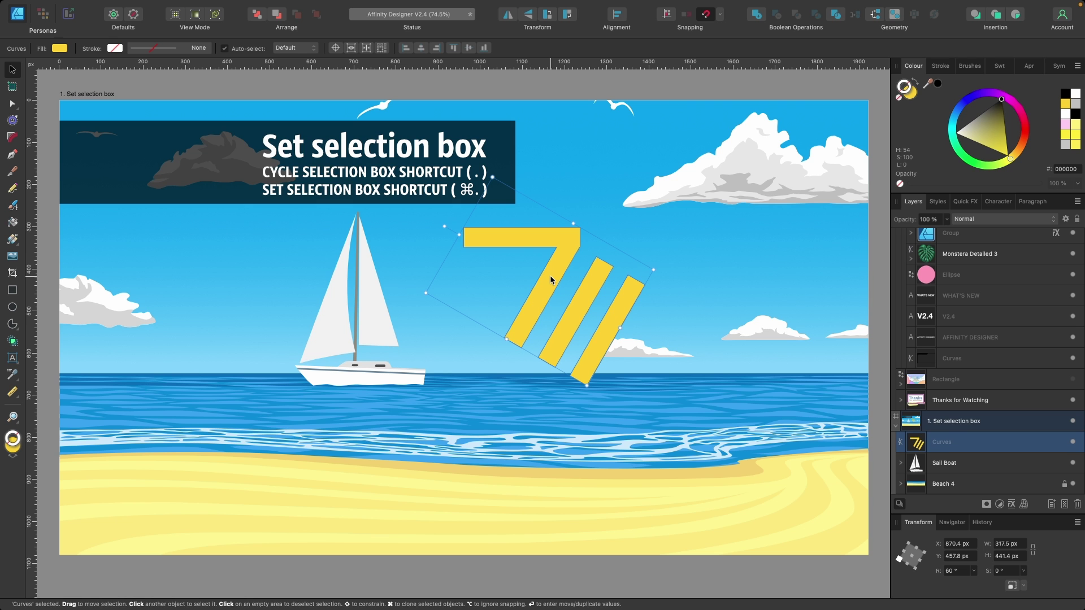
pyautogui.moveTo(551, 280); pyautogui.dragTo(538, 281)
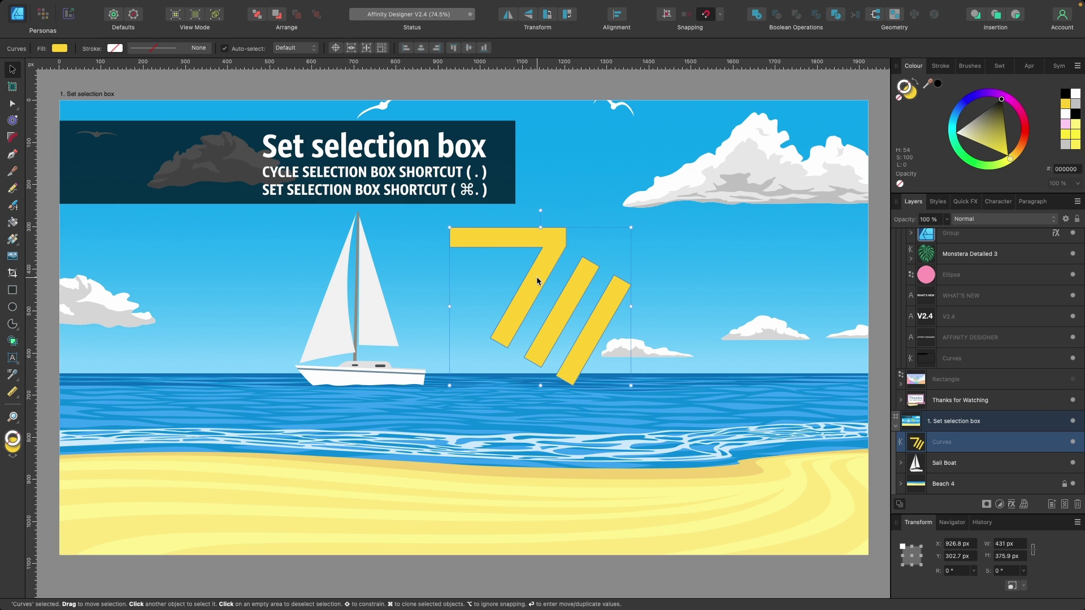
# - Make the upright box the shape's selection box and settle it under the banner
pyautogui.press('super+period')
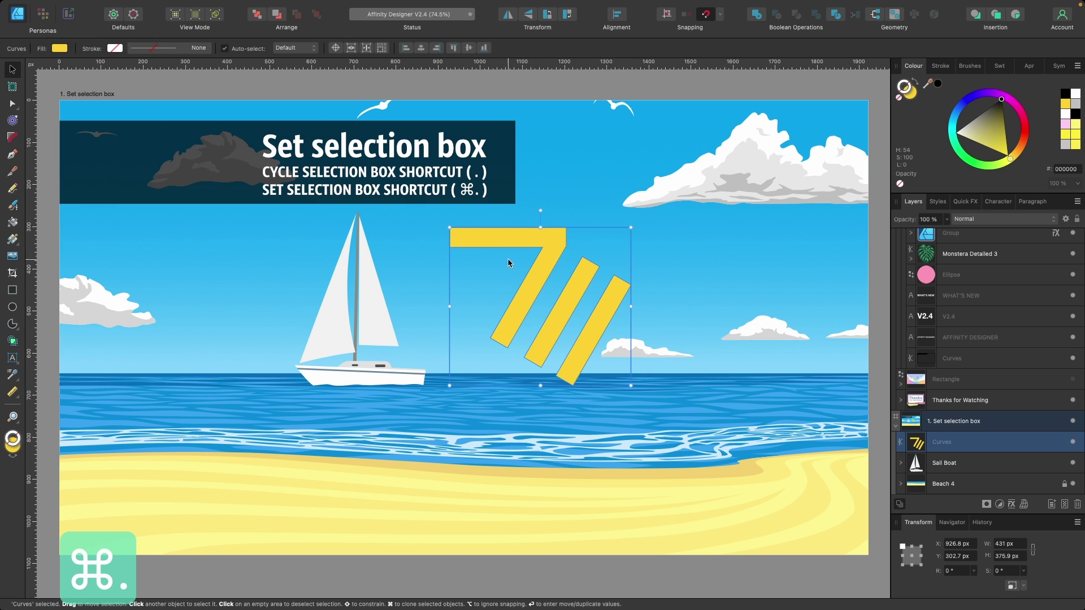
pyautogui.click(687, 272)
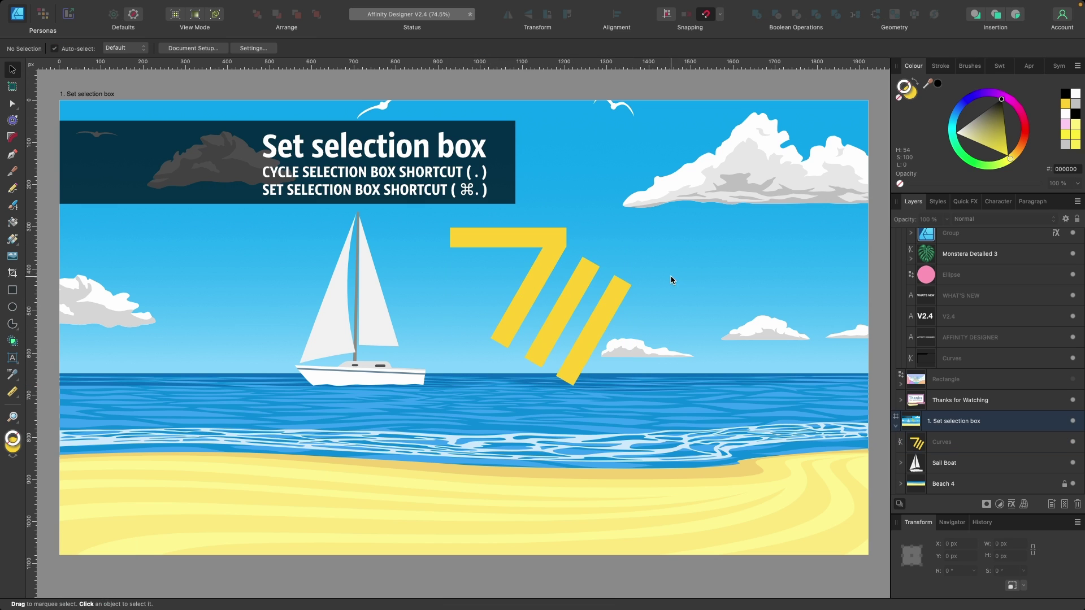
pyautogui.click(572, 290)
pyautogui.moveTo(572, 288); pyautogui.dragTo(546, 264)
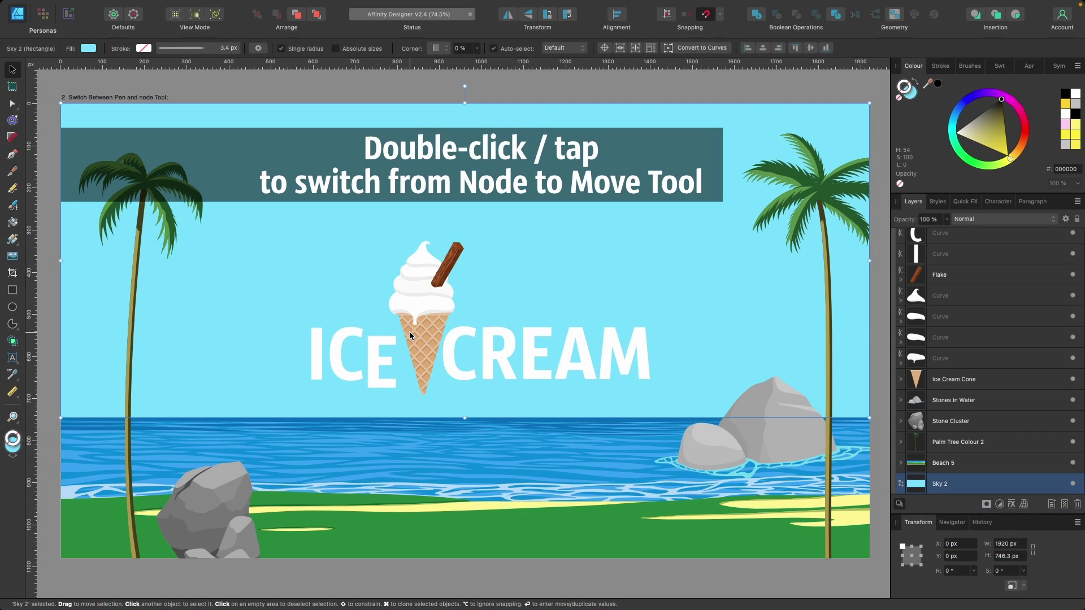
# - Zoom in around the cone on the ICE CREAM slide and select the letter E
pyautogui.scroll(6, 409, 331)
pyautogui.click(348, 377)
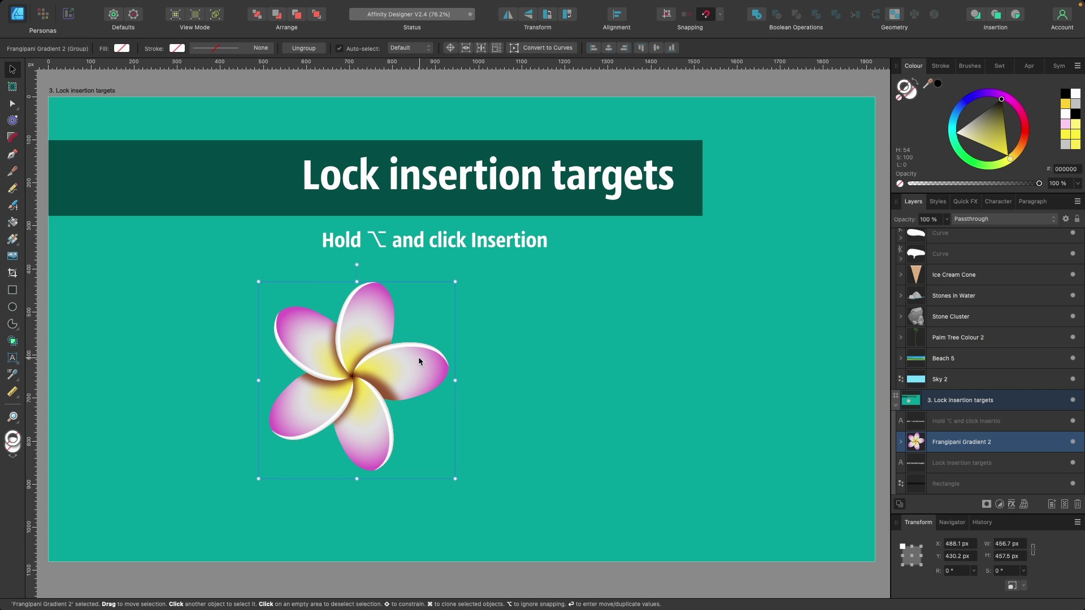
# - Paste a normal copy of the frangipani flower, drag it right, then delete it
pyautogui.moveTo(418, 357); pyautogui.dragTo(433, 351)
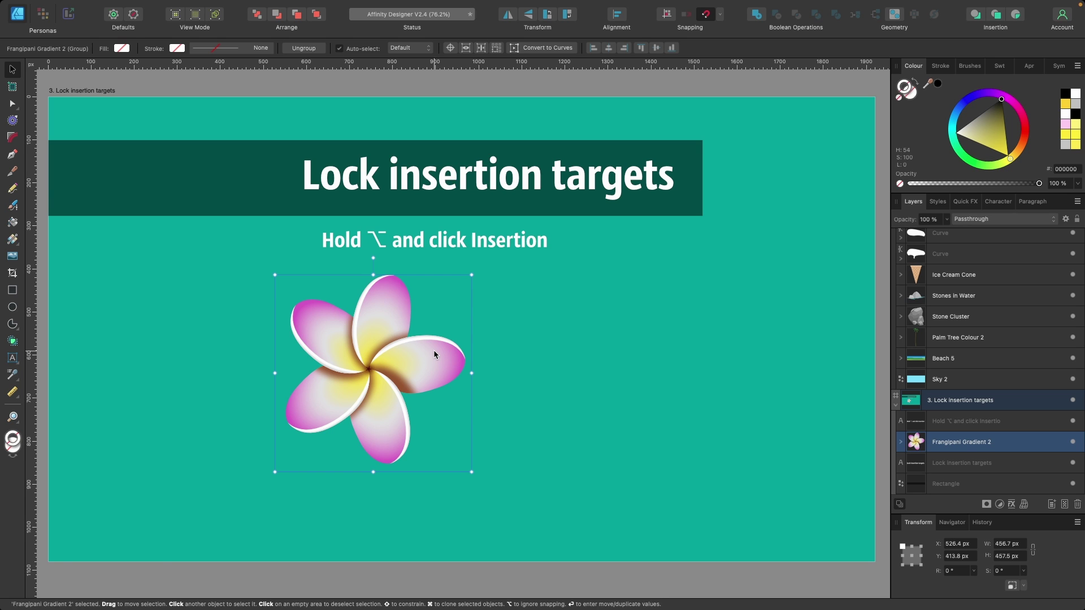
pyautogui.press('super+c')
pyautogui.press('super+v')
pyautogui.moveTo(433, 350); pyautogui.dragTo(538, 351)
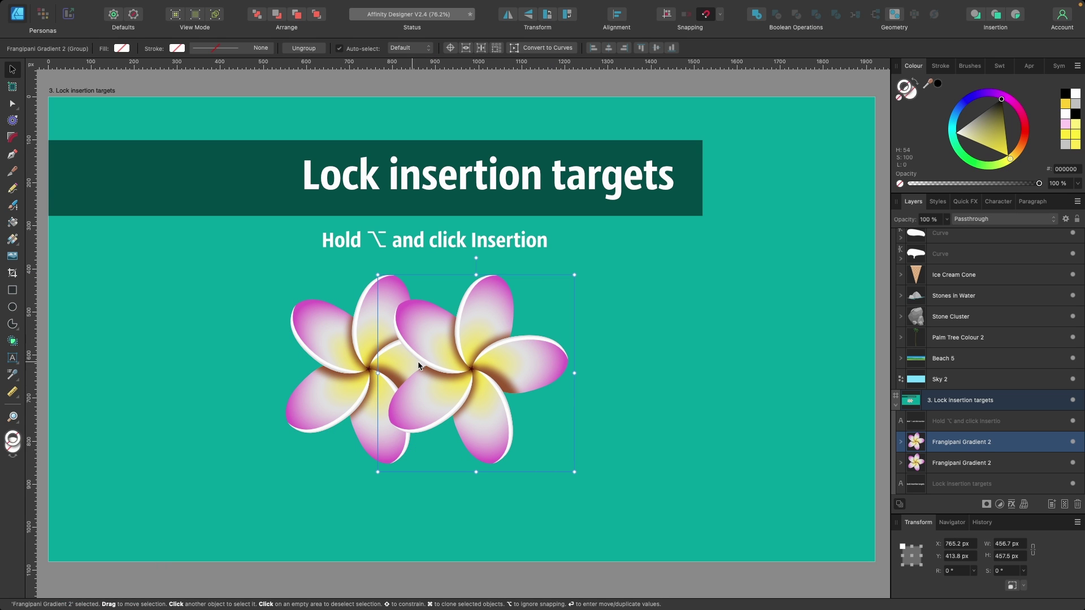
pyautogui.press('BackSpace')
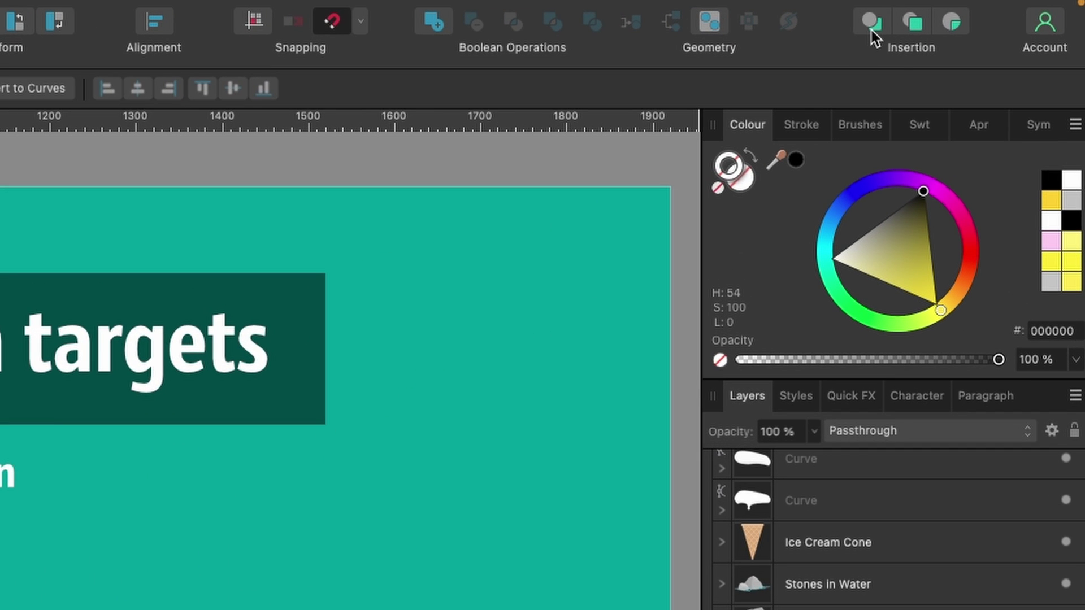
# - Turn on Insert Behind and paste a flower copy behind the original, offset right
pyautogui.click(871, 30)
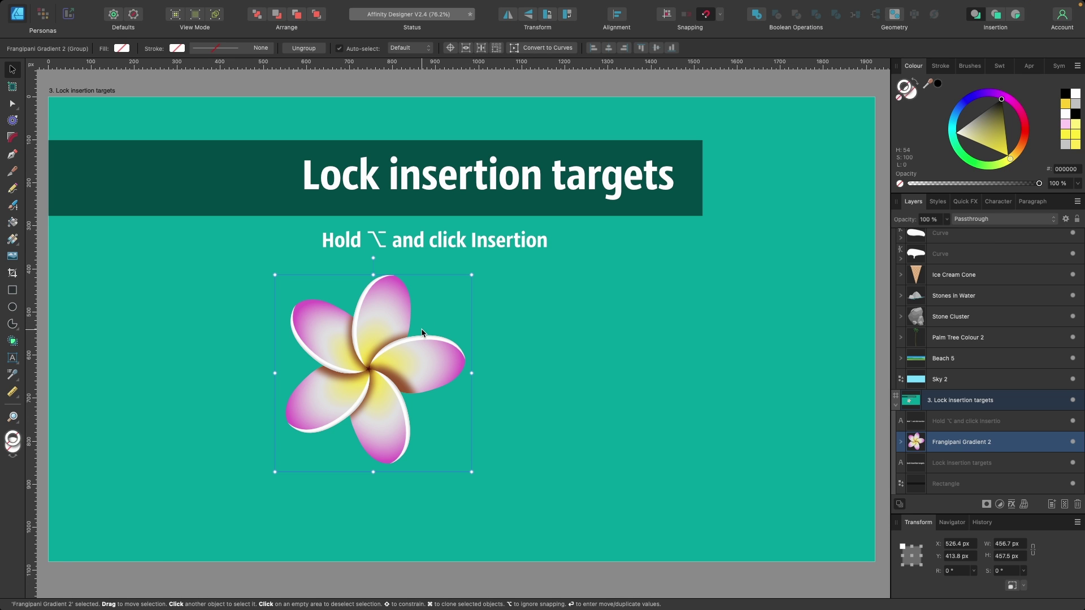
pyautogui.press('super+c')
pyautogui.press('super+v')
pyautogui.moveTo(422, 332); pyautogui.dragTo(542, 331)
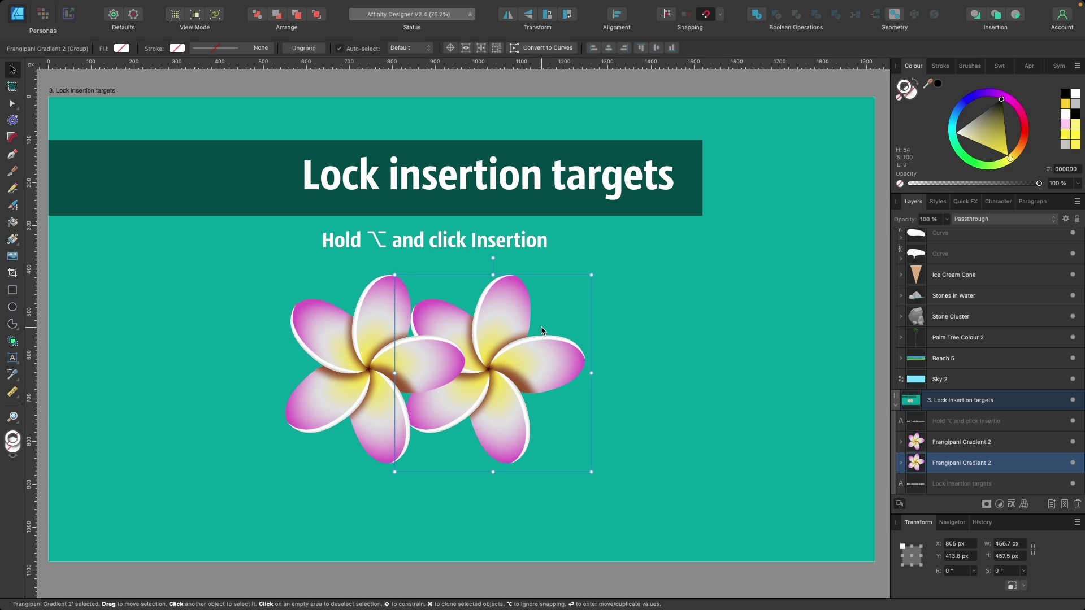
# - Paste a third flower further to the right, then delete it
pyautogui.press('super+c')
pyautogui.press('super+v')
pyautogui.moveTo(541, 330); pyautogui.dragTo(642, 331)
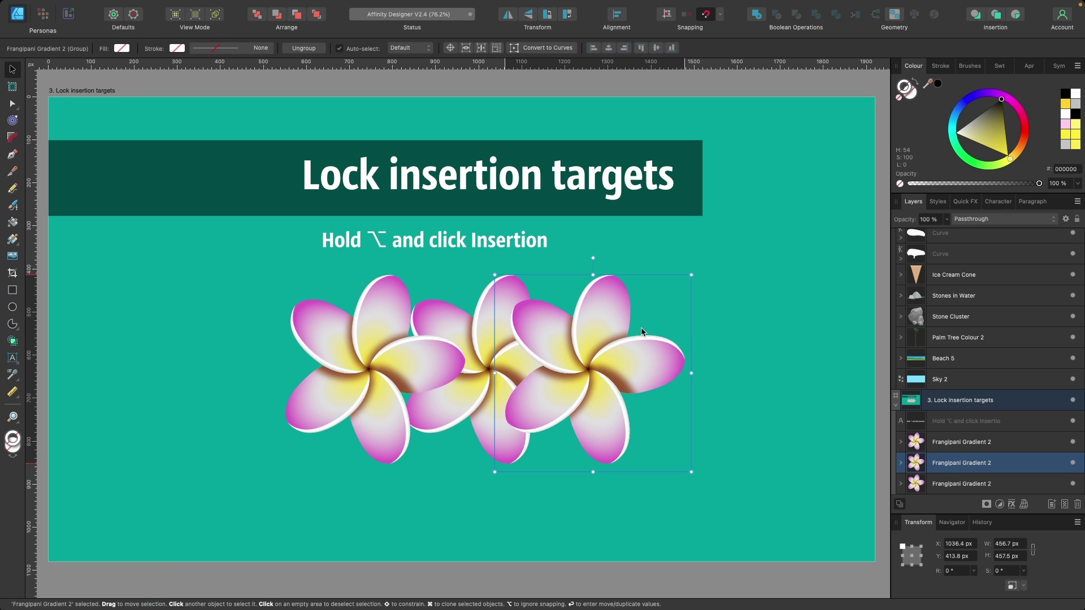
pyautogui.press('BackSpace')
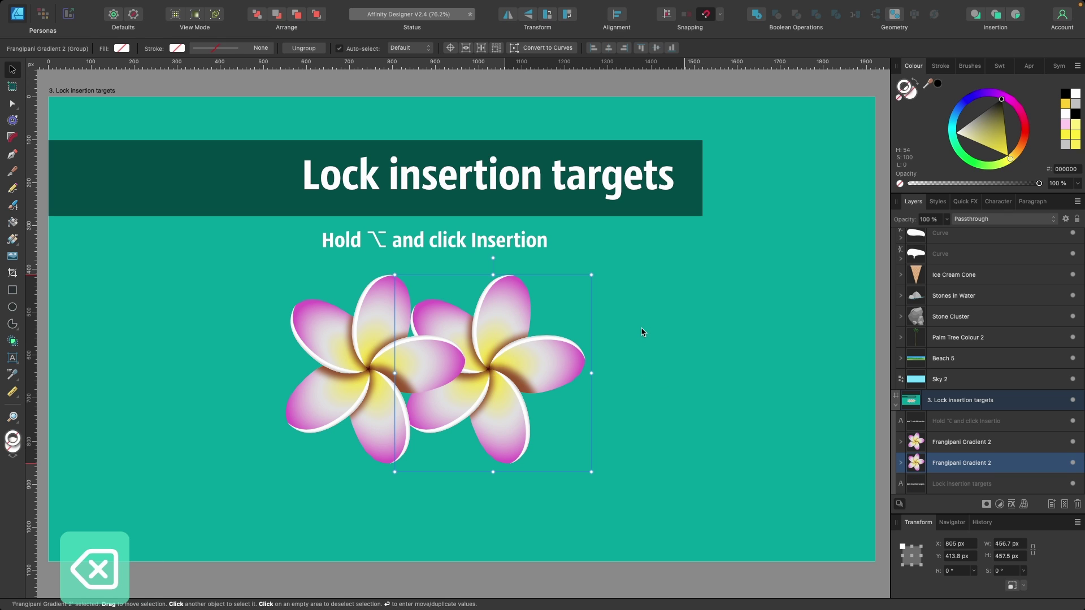
# - Delete the extra flower copy, reselect the original, and lock Insert Behind on
pyautogui.press('BackSpace')
pyautogui.click(444, 349)
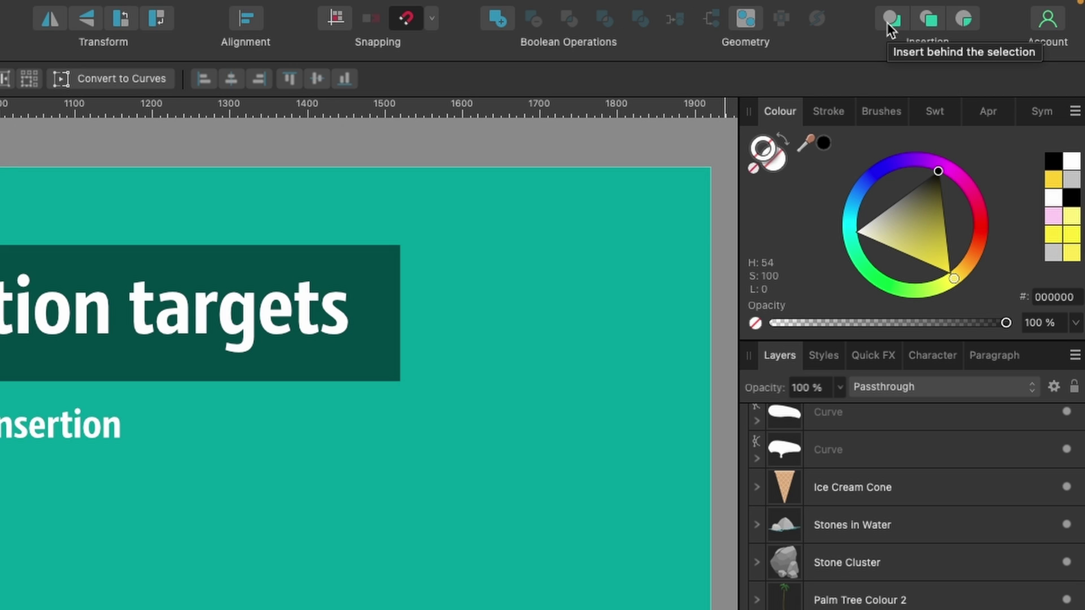
pyautogui.click(887, 23)
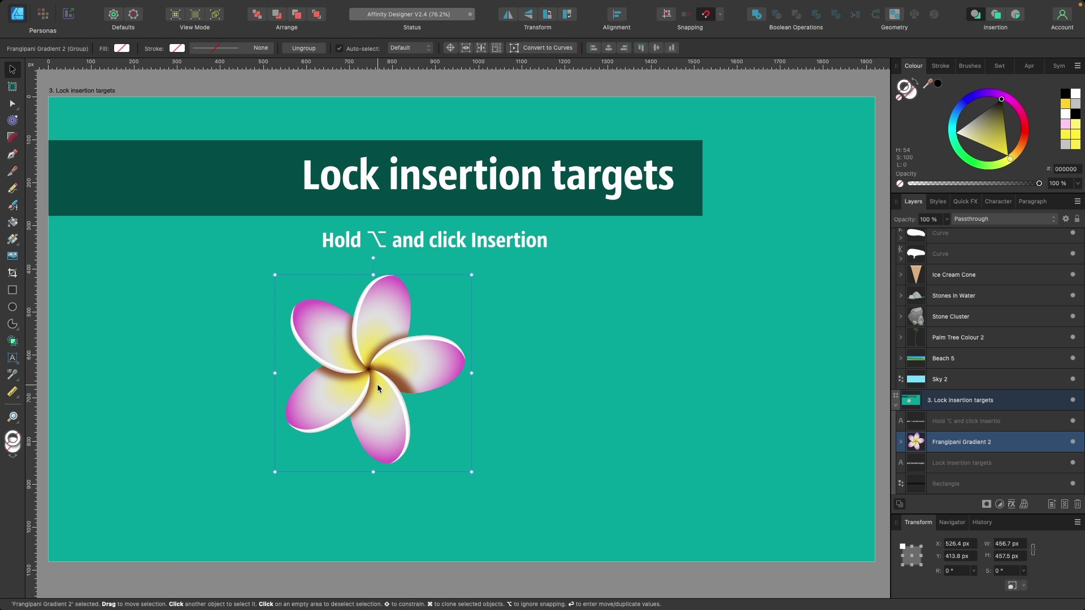
# - Paste three more flower copies, each behind the previous, dragging the first to the right
pyautogui.press('super+c')
pyautogui.press('super+v')
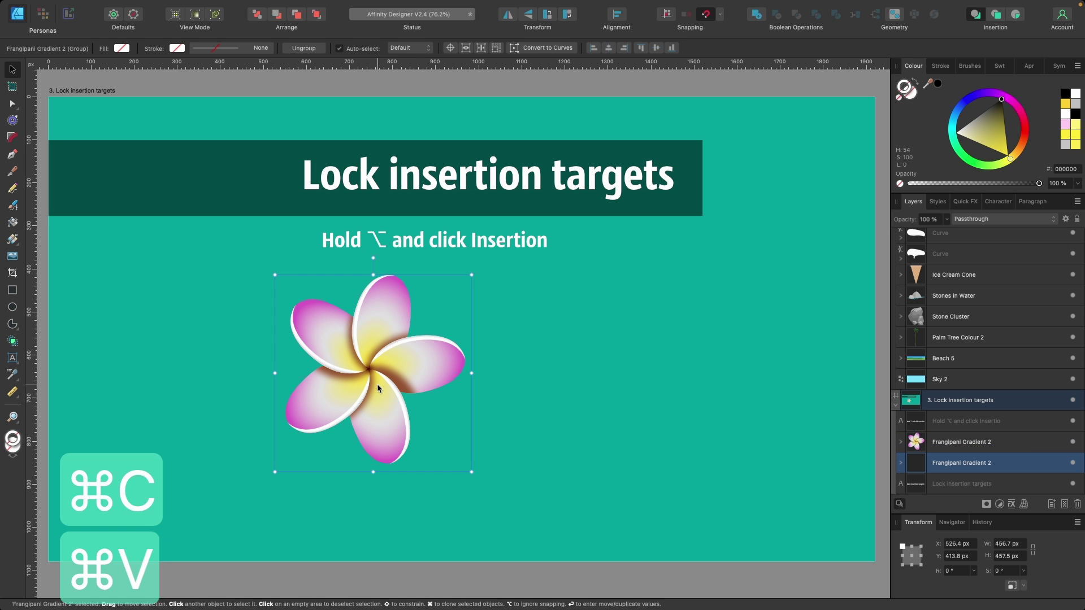
pyautogui.moveTo(377, 384); pyautogui.dragTo(728, 382)
pyautogui.press('super+c')
pyautogui.press('super+v')
pyautogui.press('super+c')
pyautogui.press('super+v')
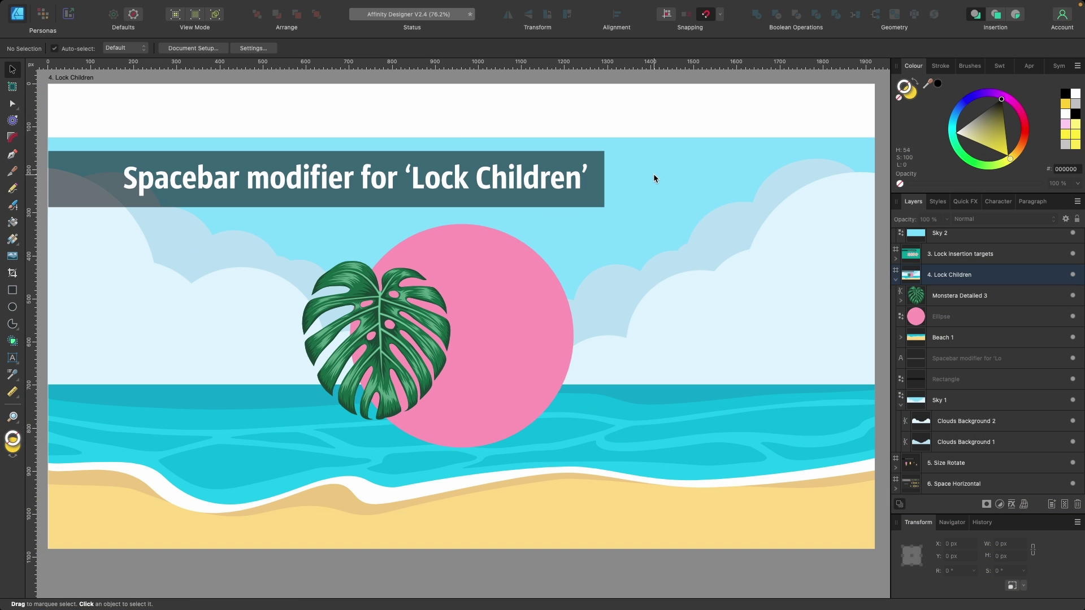
# - Select the Sky 1 rectangle, checking its cloud children along the way
pyautogui.click(653, 179)
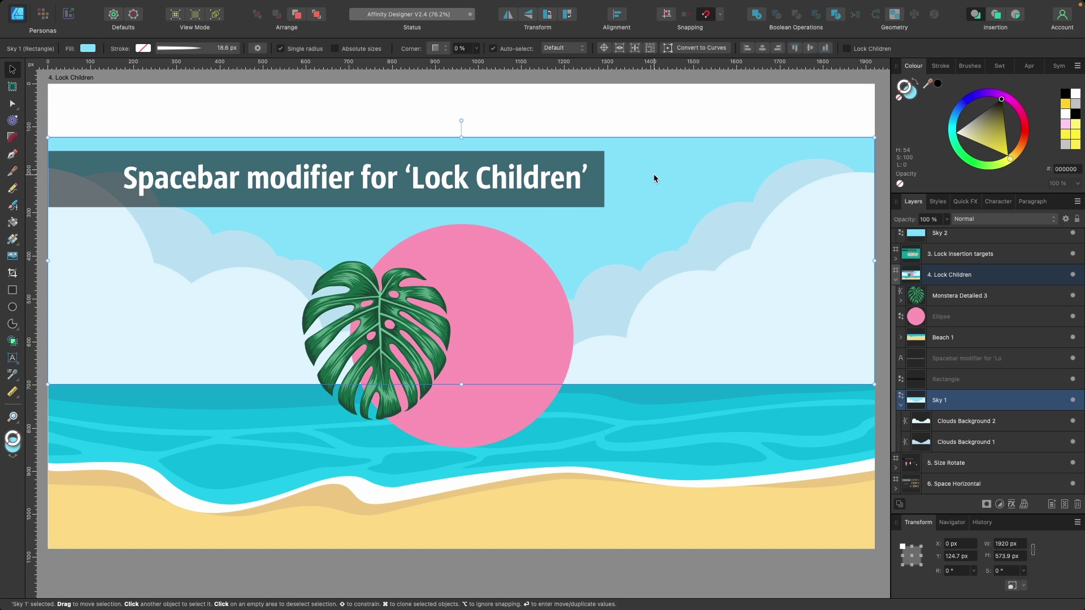
pyautogui.moveTo(653, 179)
pyautogui.mouseDown()
pyautogui.moveTo(695, 160)
pyautogui.moveTo(629, 177)
pyautogui.moveTo(671, 172)
pyautogui.mouseUp()
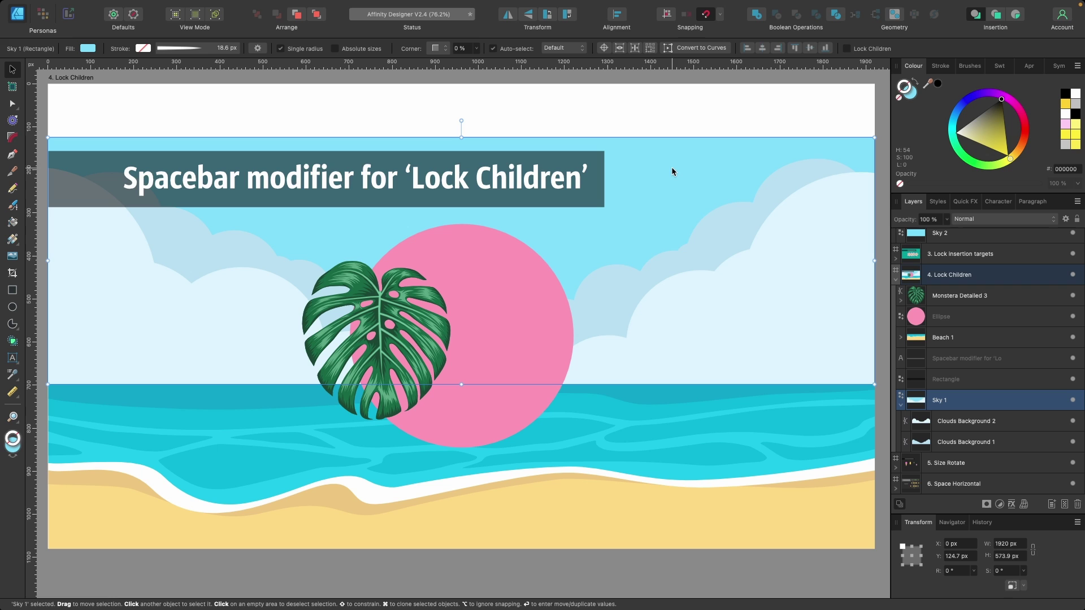
pyautogui.doubleClick(698, 291)
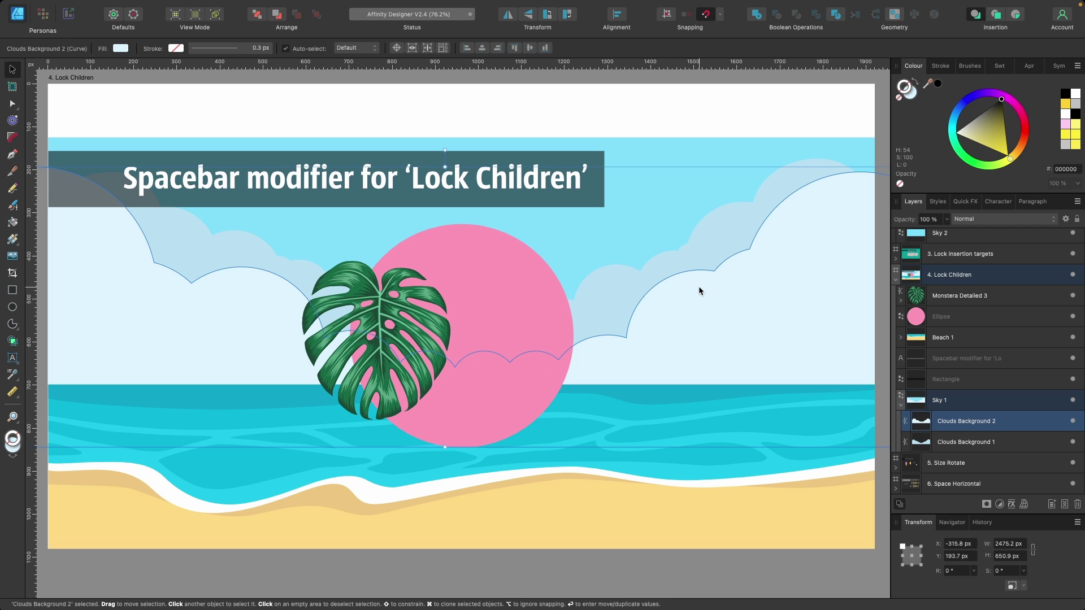
pyautogui.click(960, 442)
pyautogui.click(961, 402)
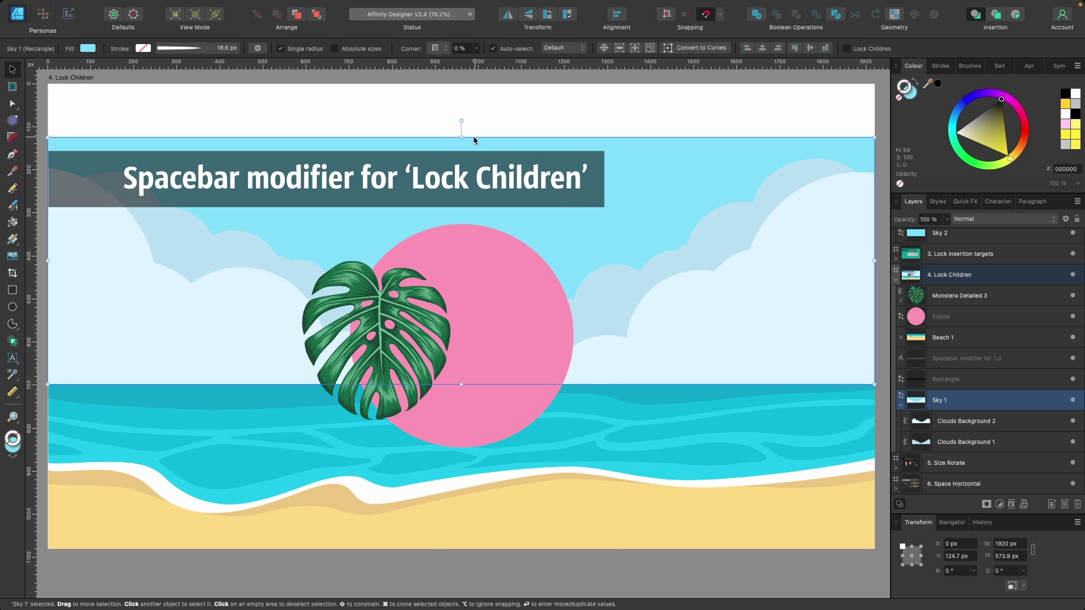
# - Stretch Sky 1's top edge to the artboard top, 698.6 px tall, with clouds fixed
pyautogui.moveTo(462, 135); pyautogui.dragTo(467, 92)
pyautogui.press('super+z')
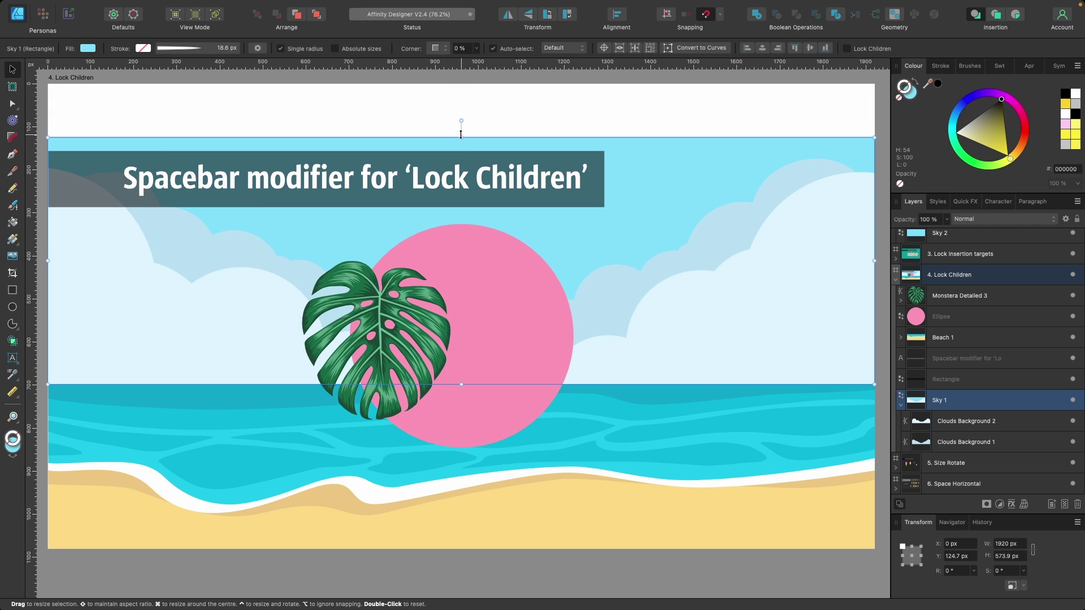
pyautogui.moveTo(461, 134); pyautogui.dragTo(462, 84)
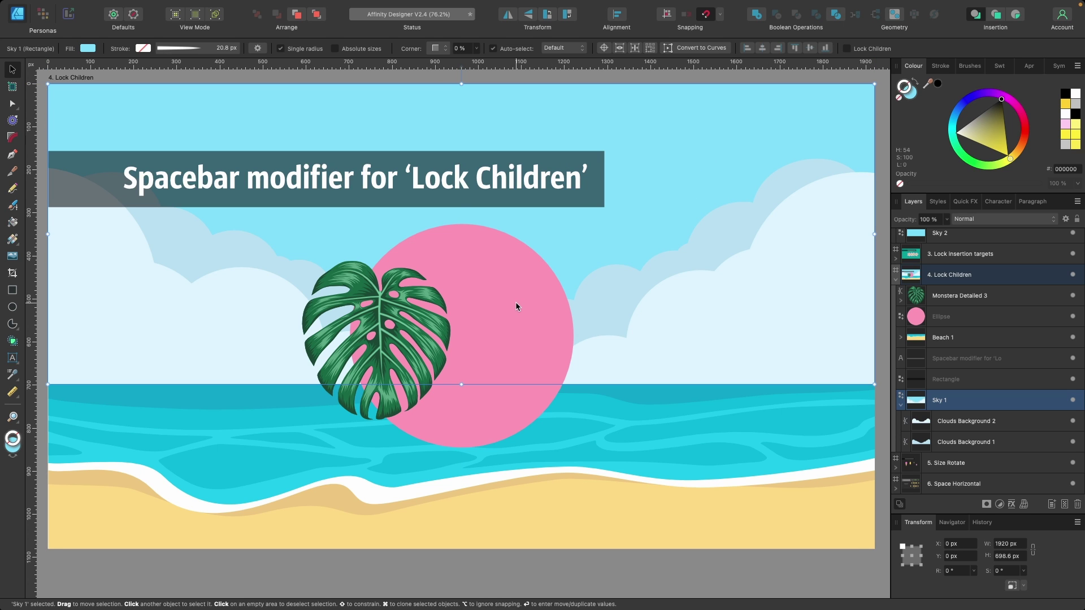
# - Move the Monstera leaf onto the pink circle and clip it inside the Ellipse layer
pyautogui.click(435, 322)
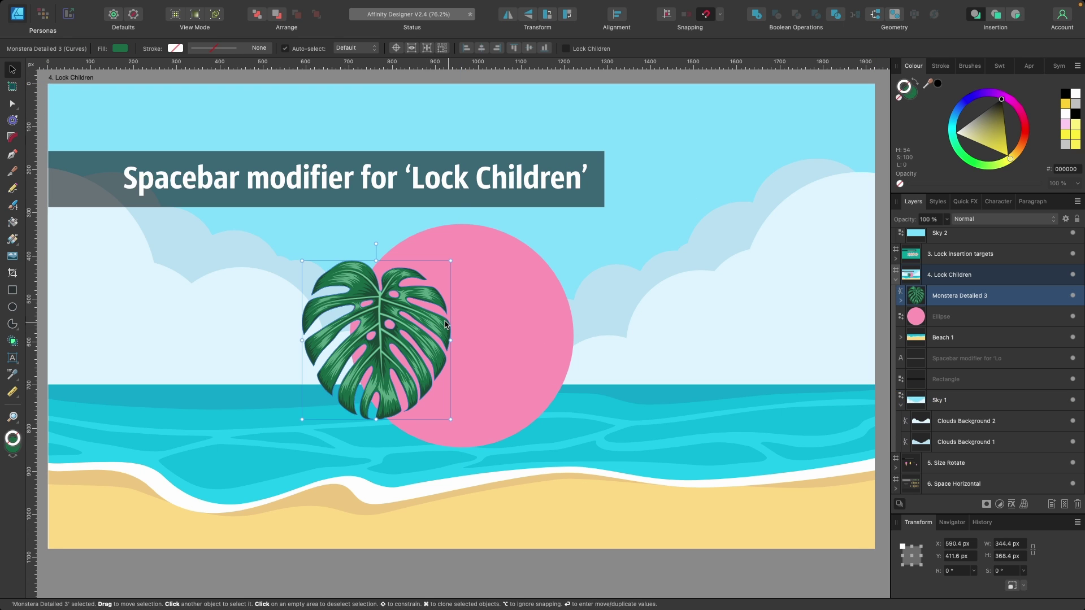
pyautogui.moveTo(413, 320); pyautogui.dragTo(431, 316)
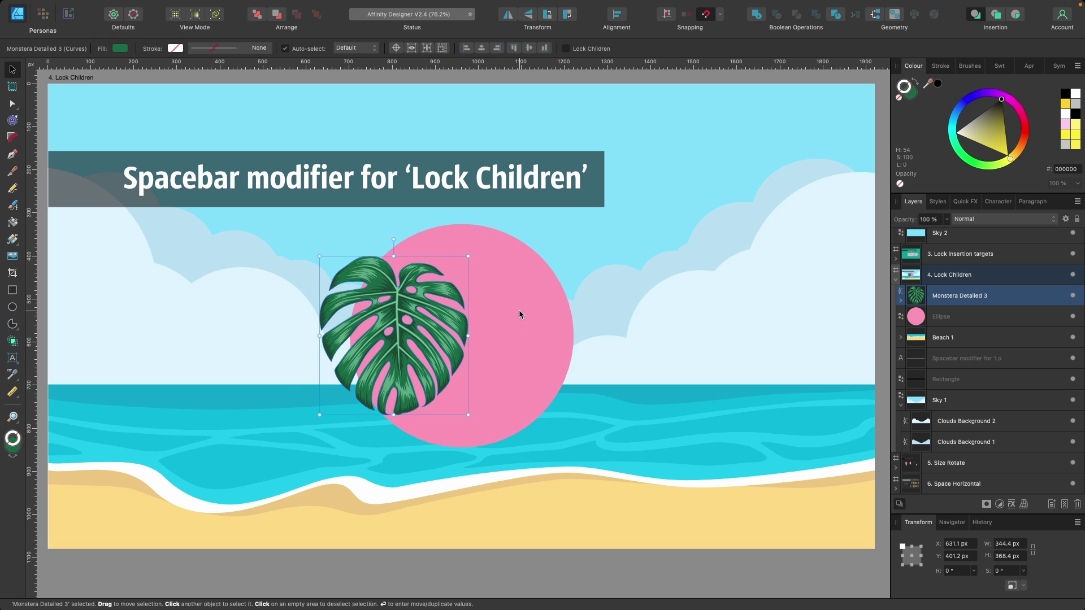
pyautogui.moveTo(968, 300); pyautogui.dragTo(964, 321)
pyautogui.moveTo(521, 350)
pyautogui.mouseDown()
pyautogui.moveTo(545, 322)
pyautogui.moveTo(523, 337)
pyautogui.mouseUp()
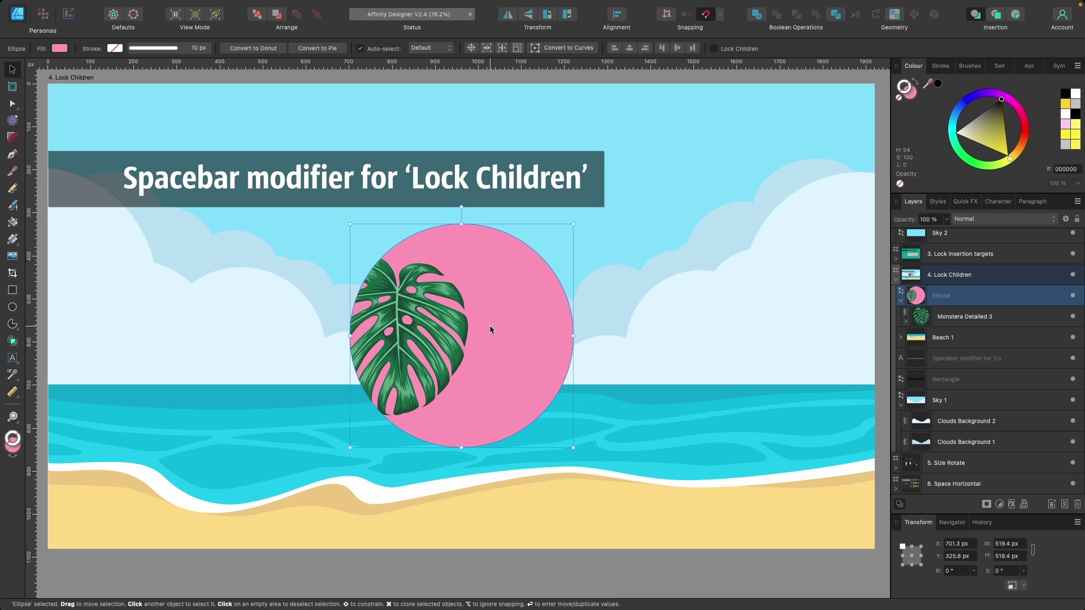
# - Reposition the pink circle and shrink it to about 320 px, leaving the leaf in place
pyautogui.moveTo(490, 326)
pyautogui.mouseDown()
pyautogui.moveTo(452, 299)
pyautogui.moveTo(486, 405)
pyautogui.moveTo(421, 333)
pyautogui.moveTo(464, 330)
pyautogui.moveTo(452, 328)
pyautogui.moveTo(487, 314)
pyautogui.mouseUp()
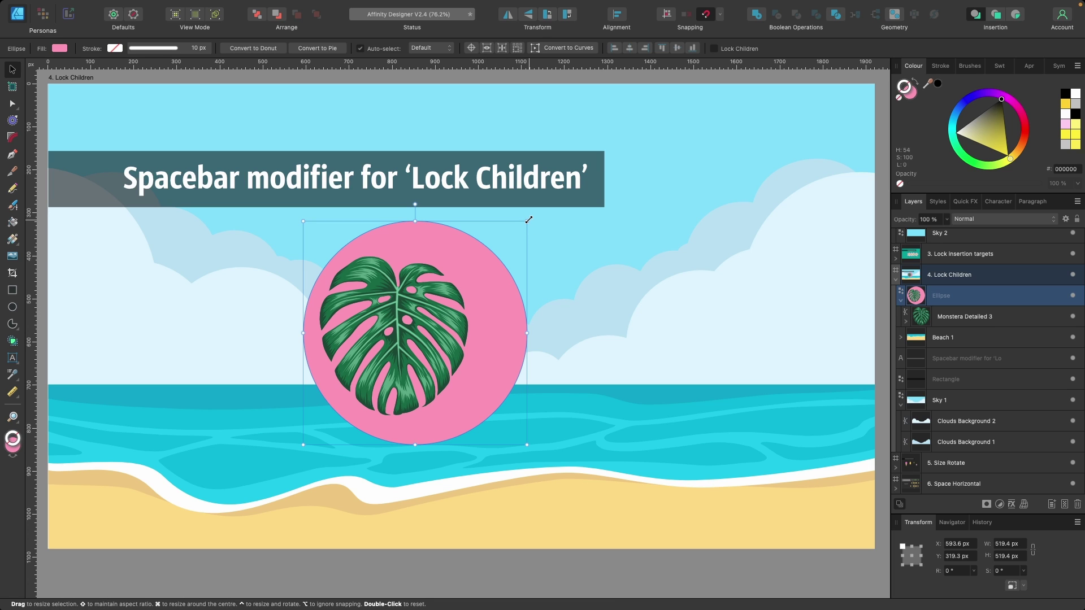
pyautogui.moveTo(529, 220); pyautogui.dragTo(441, 307)
pyautogui.moveTo(363, 385); pyautogui.dragTo(431, 325)
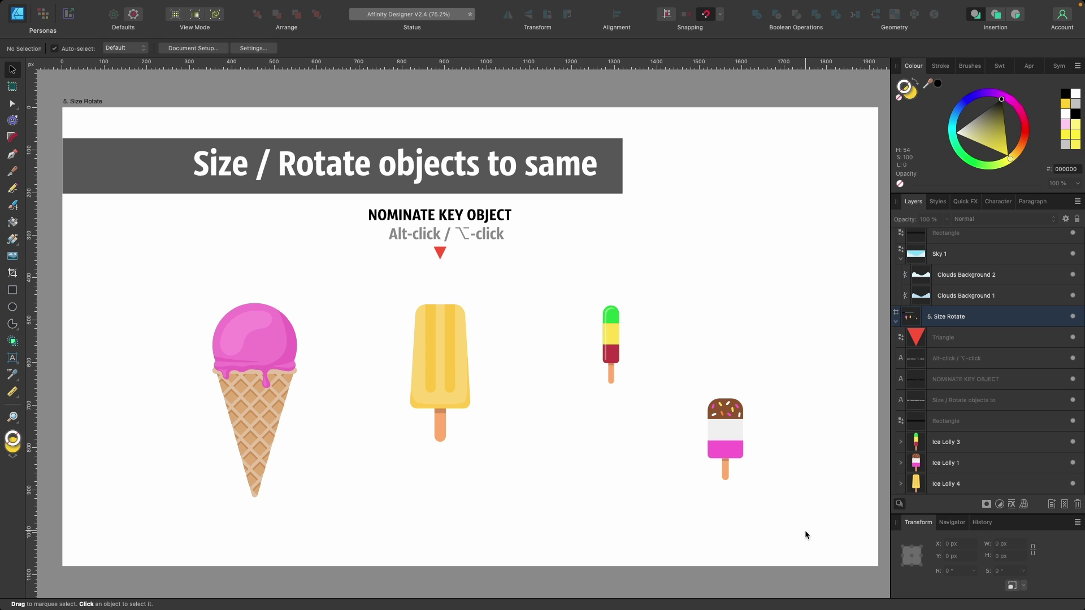
# - Select the four ice lollies, try Space Horizontally and Align Middle, then undo and deselect
pyautogui.moveTo(813, 539); pyautogui.dragTo(152, 280)
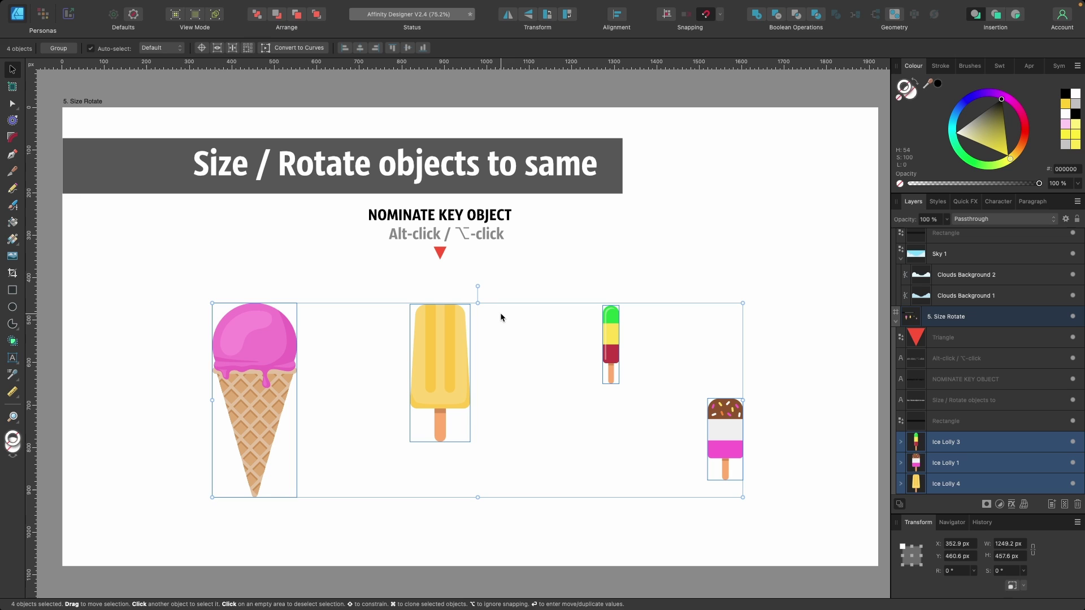
pyautogui.click(617, 15)
pyautogui.click(669, 57)
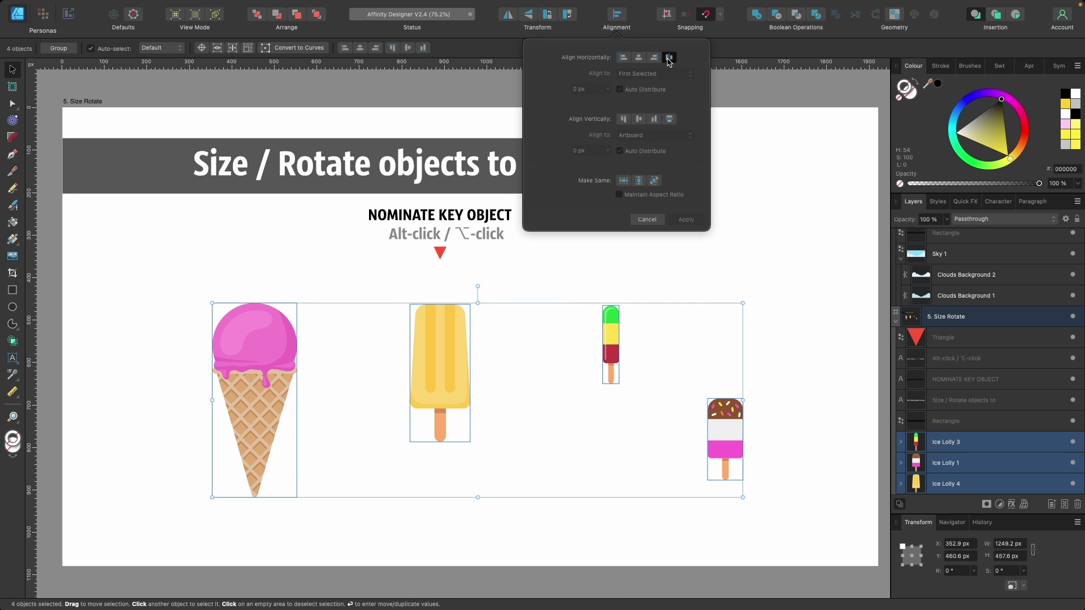
pyautogui.click(639, 118)
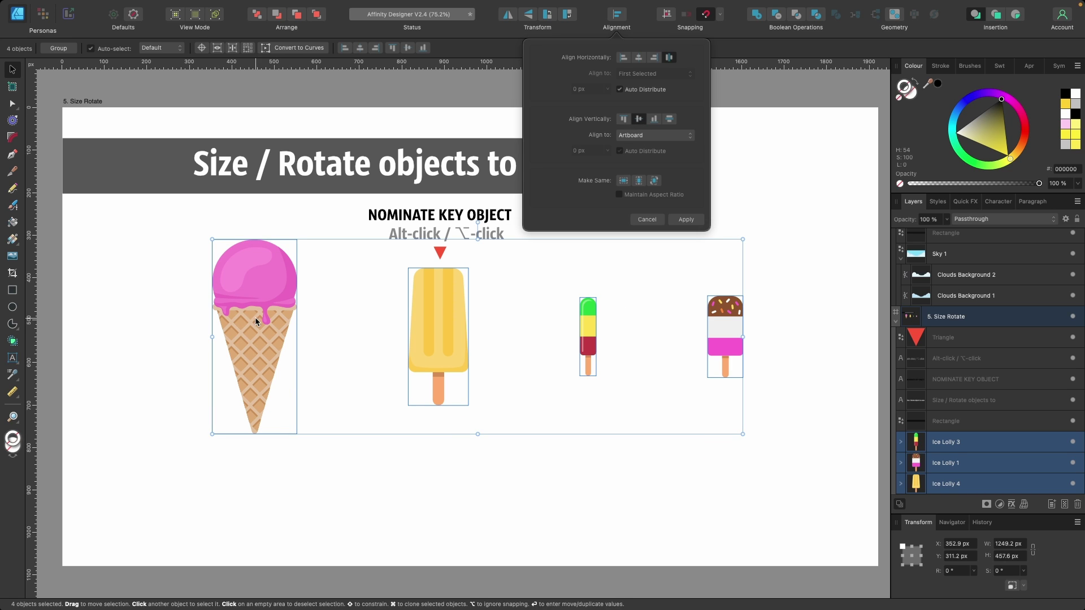
pyautogui.click(786, 407)
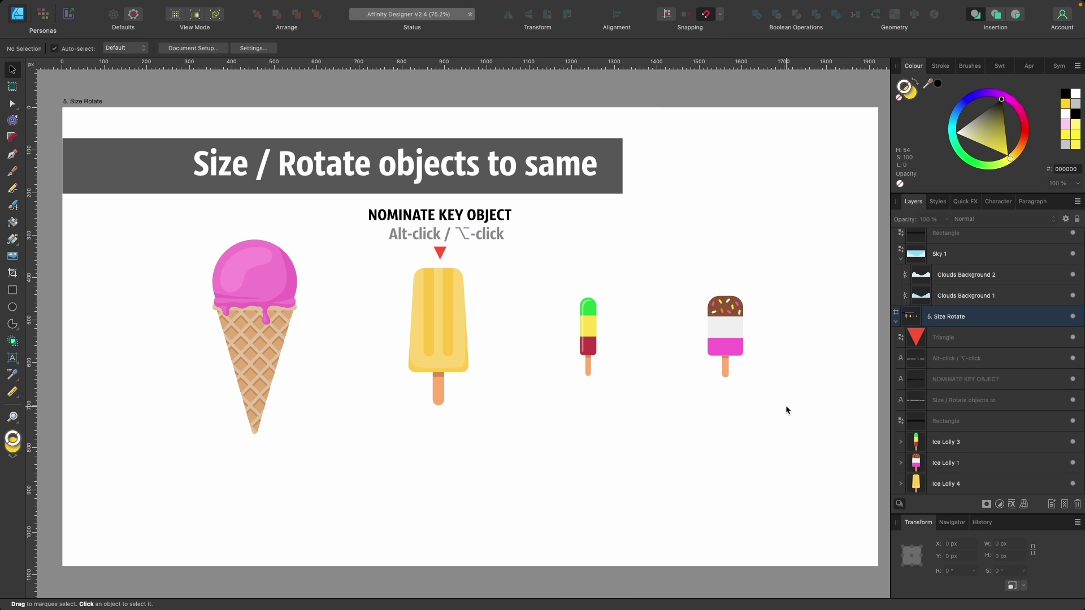
pyautogui.press('super+z')
pyautogui.press('super+z')
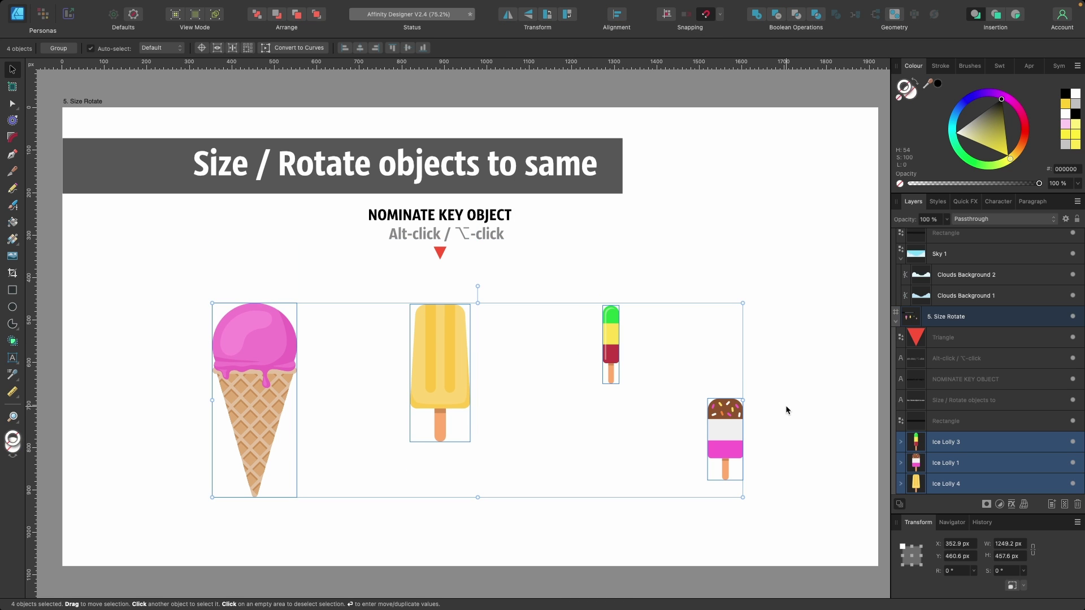
pyautogui.click(785, 409)
# - With the yellow popsicle as key object, space the lollies horizontally and align their middles
pyautogui.moveTo(810, 532); pyautogui.dragTo(185, 276)
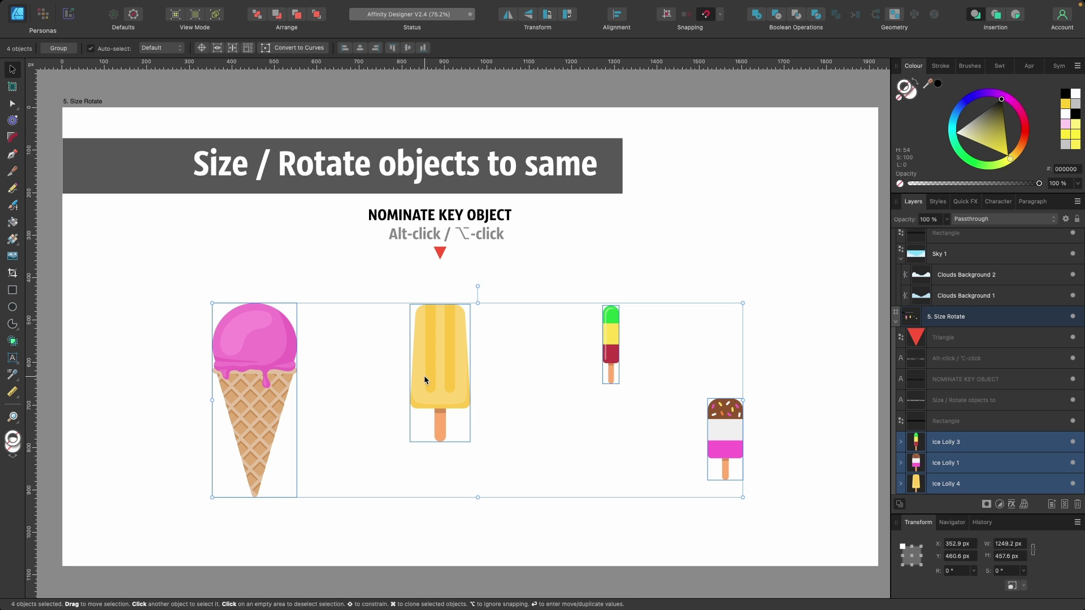
pyautogui.keyDown('alt'); pyautogui.click(431, 345); pyautogui.keyUp('alt')
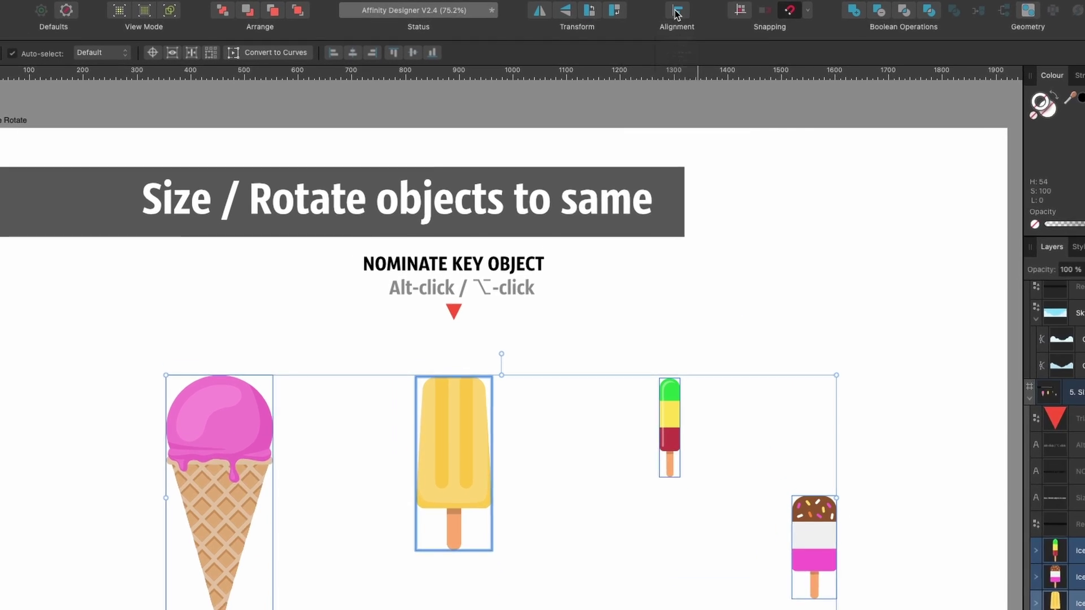
pyautogui.click(617, 14)
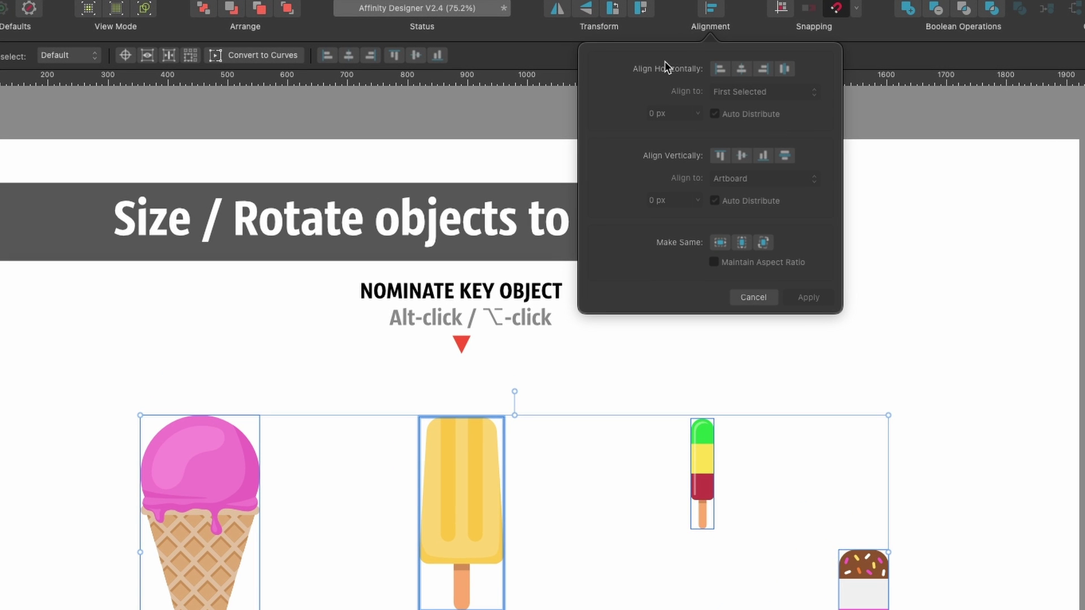
pyautogui.click(788, 68)
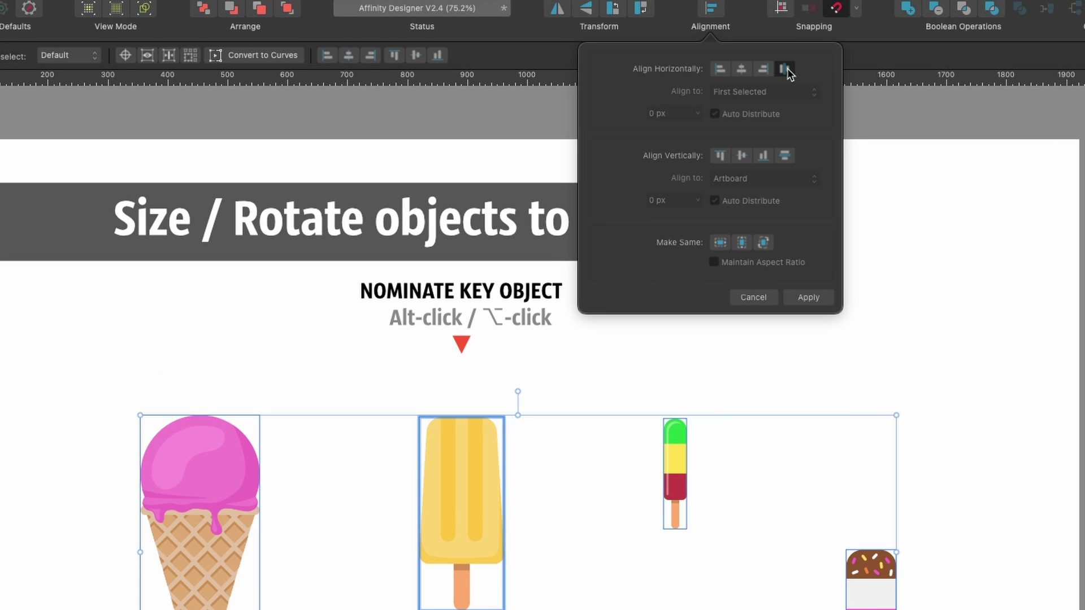
pyautogui.click(742, 156)
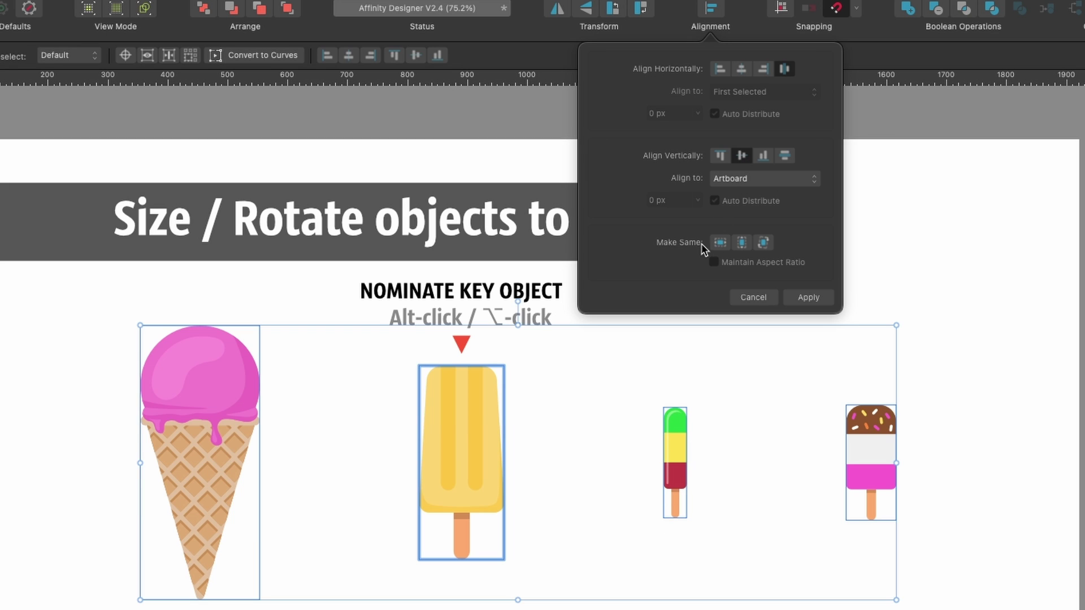
# - Make all lollies the yellow popsicle's height with Maintain Aspect Ratio, and apply
pyautogui.click(742, 243)
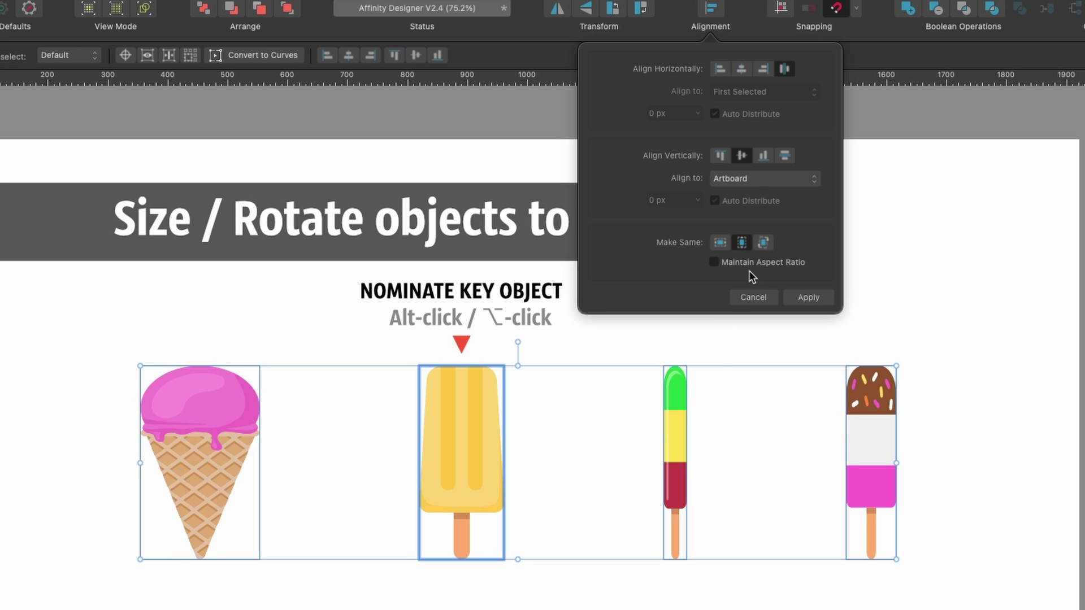
pyautogui.click(714, 263)
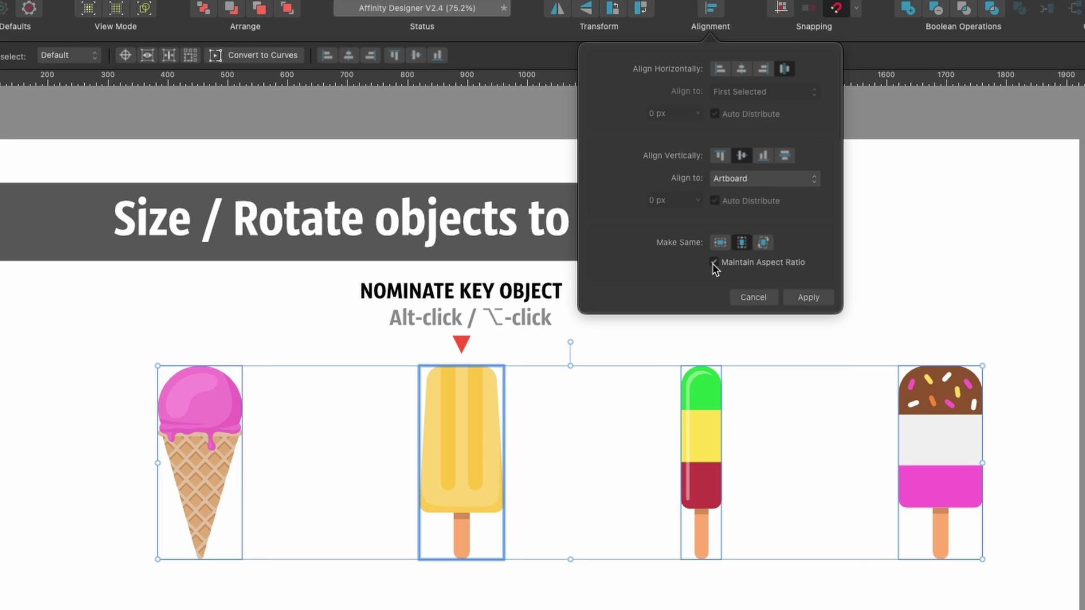
pyautogui.click(803, 297)
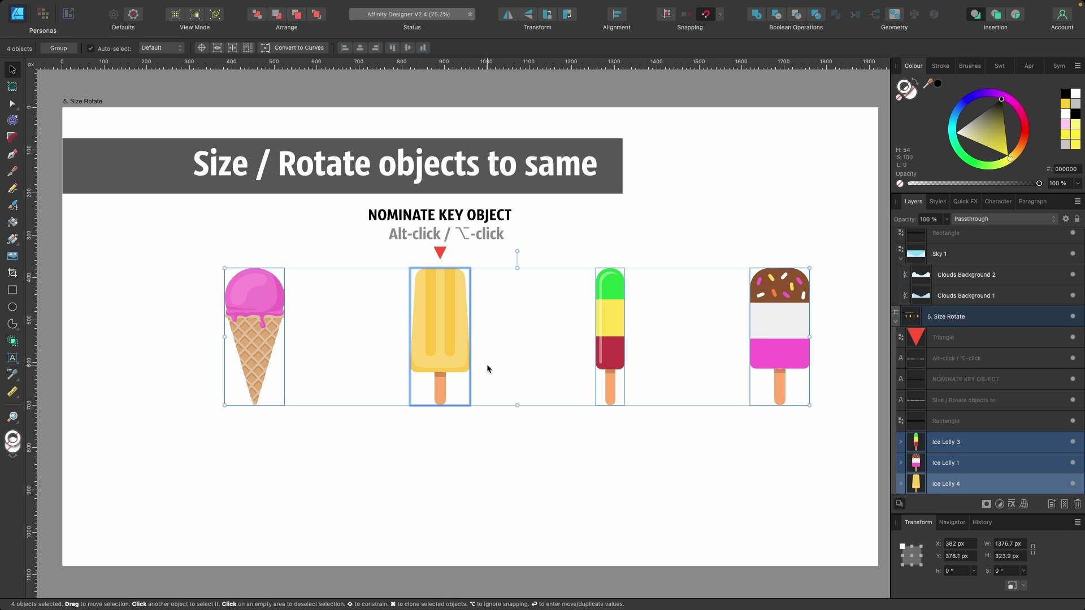
# - Tilt the green popsicle to about -40 degrees after undoing a trial rotation of the yellow one
pyautogui.click(465, 374)
pyautogui.click(449, 328)
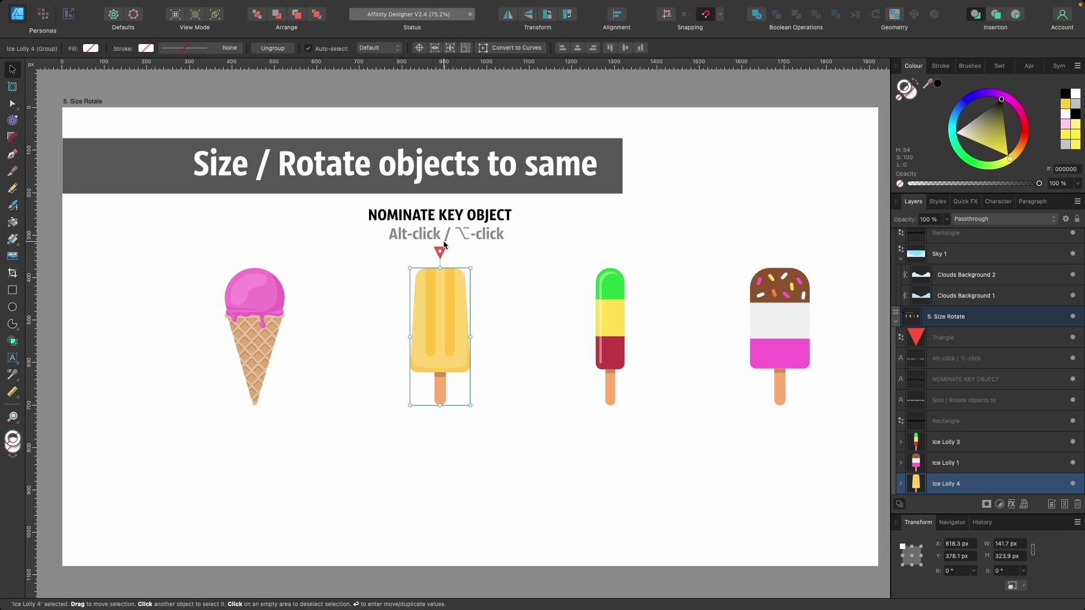
pyautogui.moveTo(440, 251); pyautogui.dragTo(399, 260)
pyautogui.press('super+z')
pyautogui.click(607, 314)
pyautogui.moveTo(610, 250); pyautogui.dragTo(678, 253)
# - Select all the treats with the green popsicle as key object and apply Make Same Rotation
pyautogui.moveTo(844, 443); pyautogui.dragTo(205, 245)
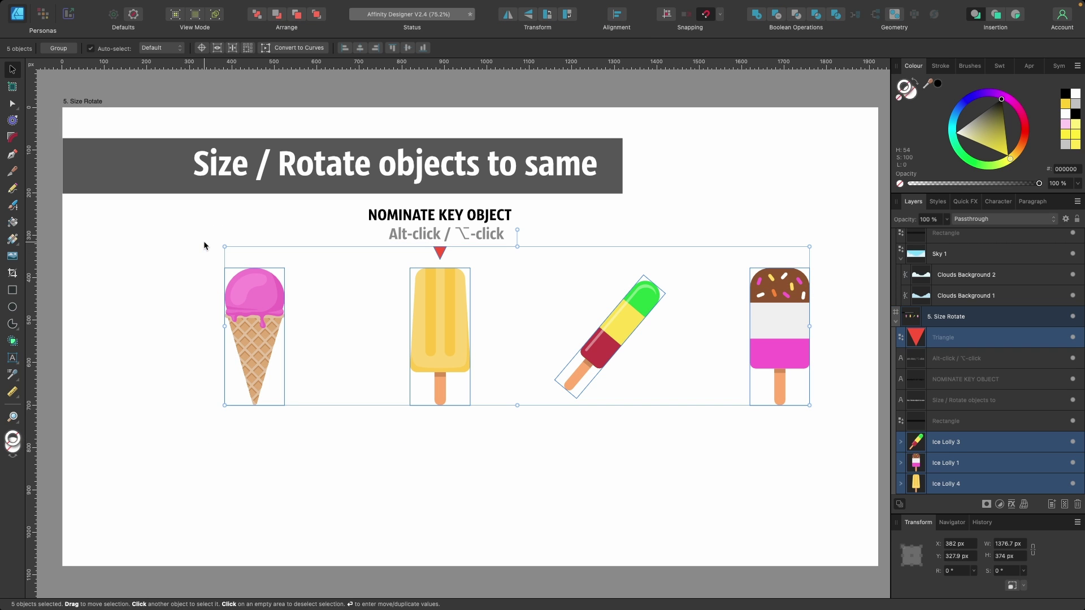
pyautogui.keyDown('alt'); pyautogui.click(618, 324); pyautogui.keyUp('alt')
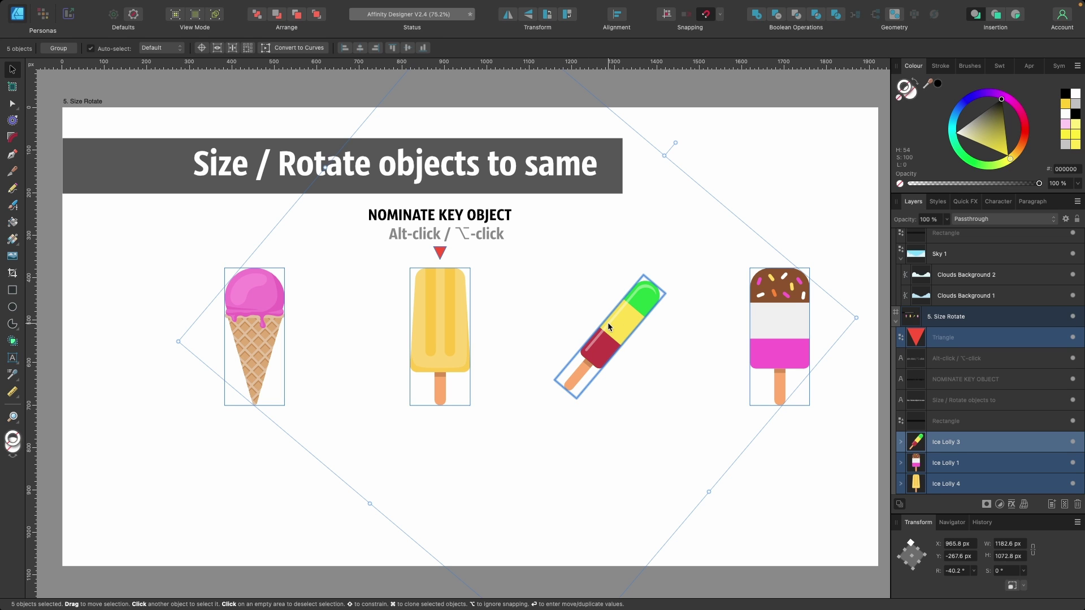
pyautogui.click(619, 15)
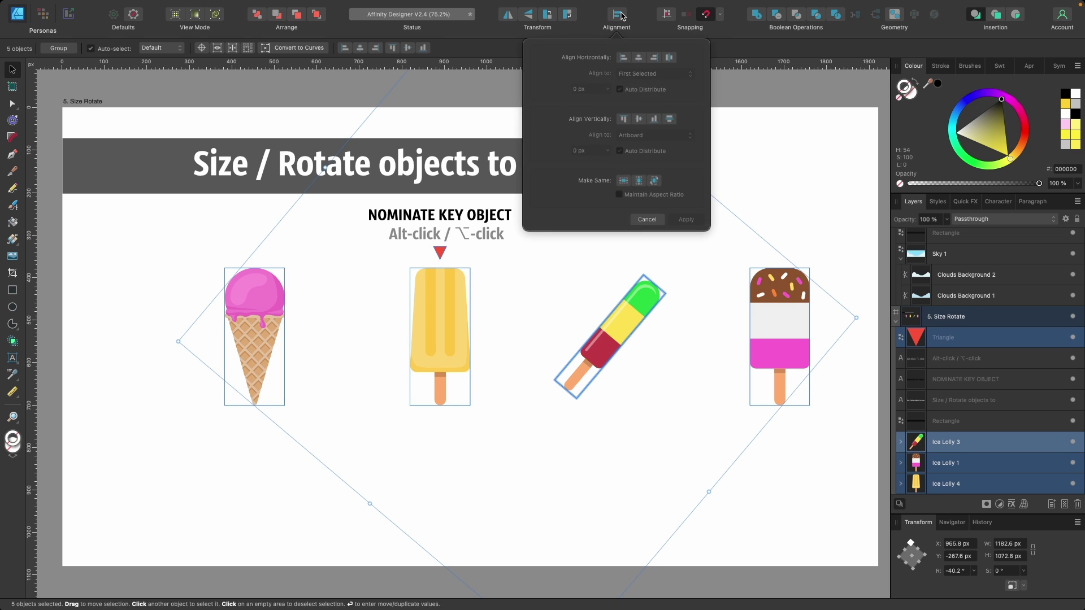
pyautogui.click(654, 181)
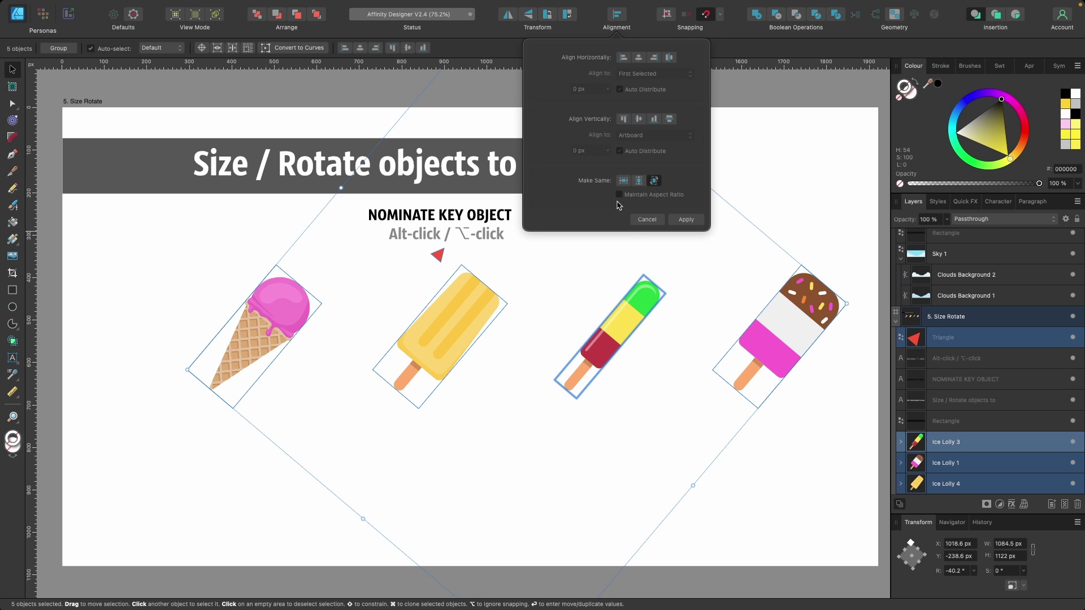
pyautogui.click(685, 220)
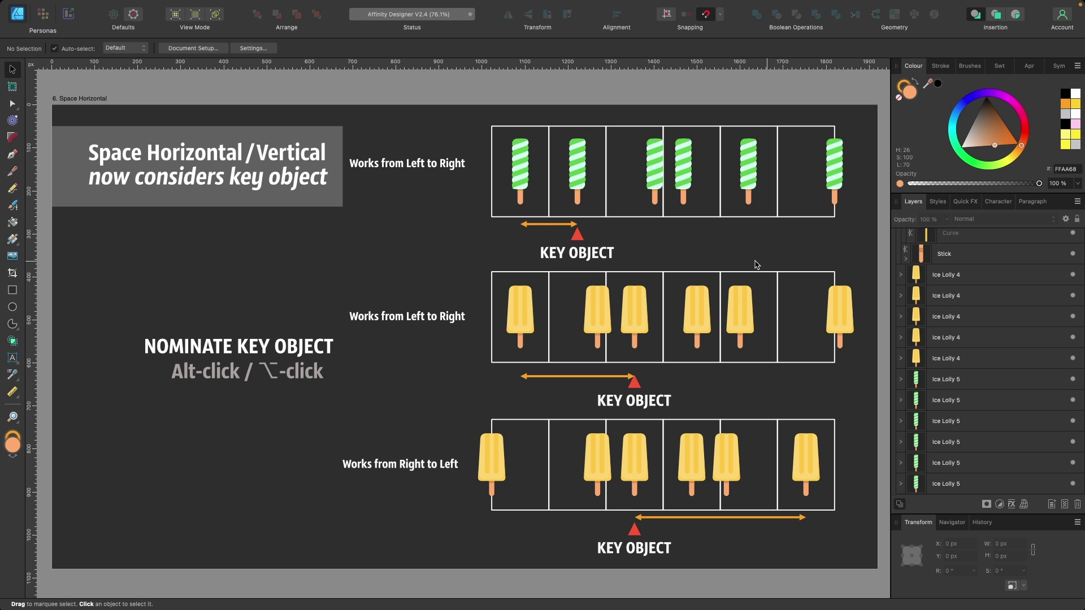
# - Scroll to the top row and click the first and second green lollies
pyautogui.scroll(3, 757, 265)
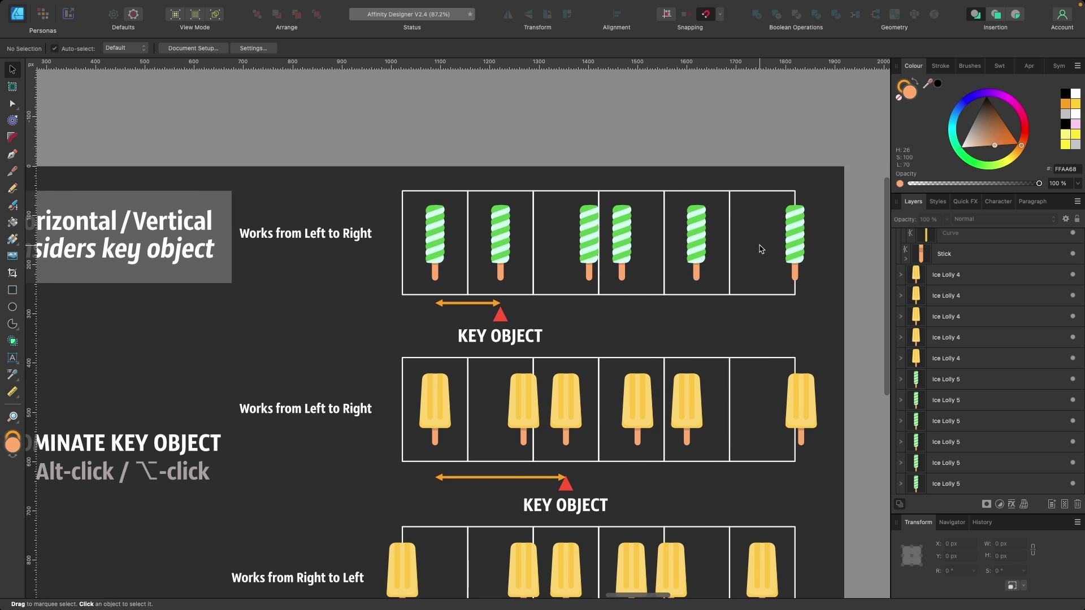
pyautogui.scroll(2, 761, 249)
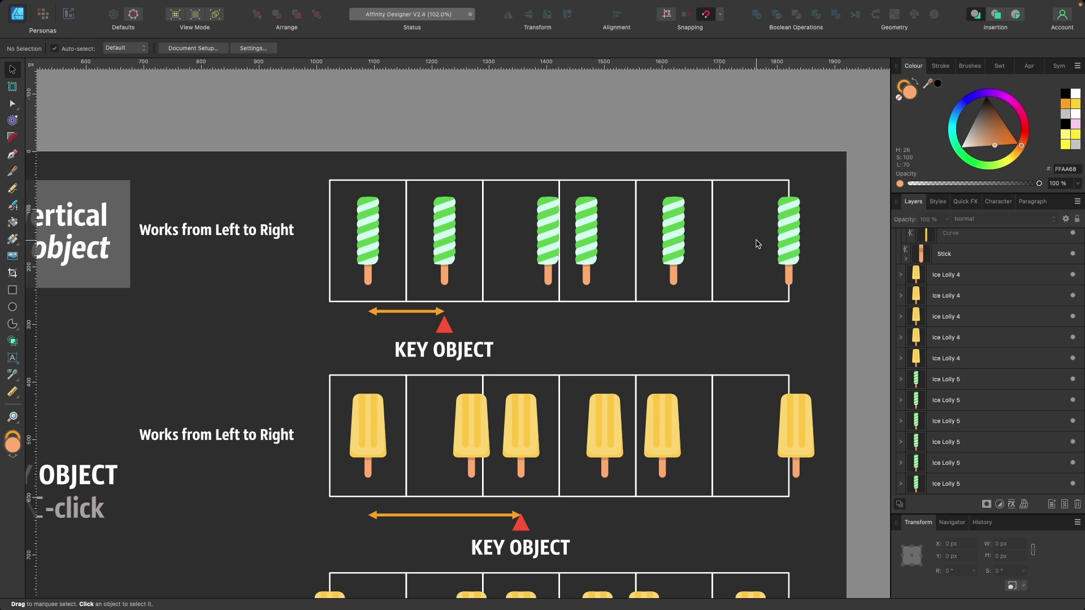
pyautogui.click(378, 249)
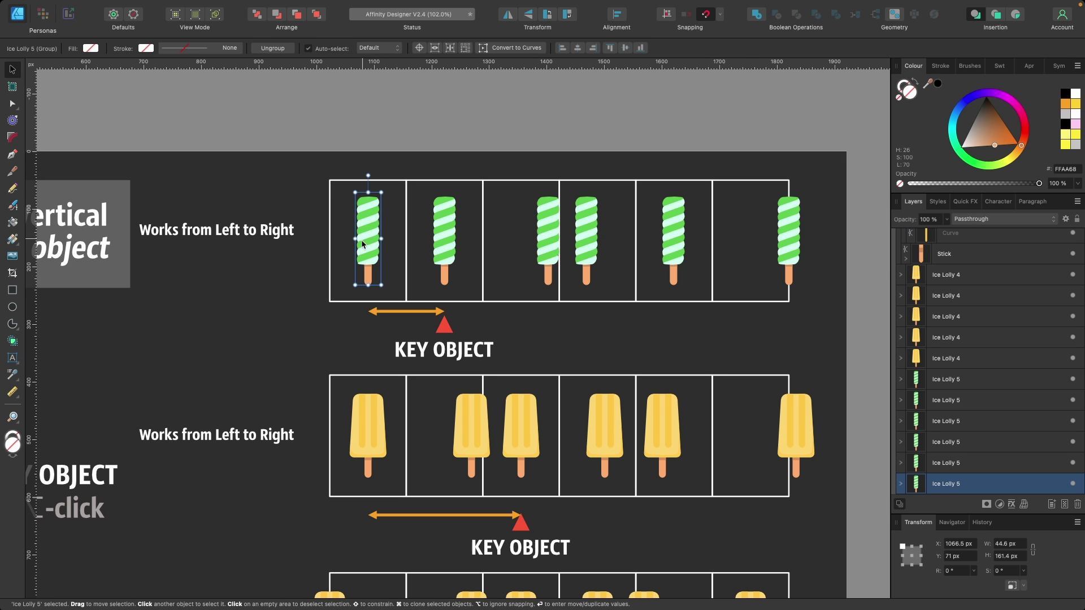
pyautogui.moveTo(366, 243); pyautogui.dragTo(367, 241)
pyautogui.click(438, 238)
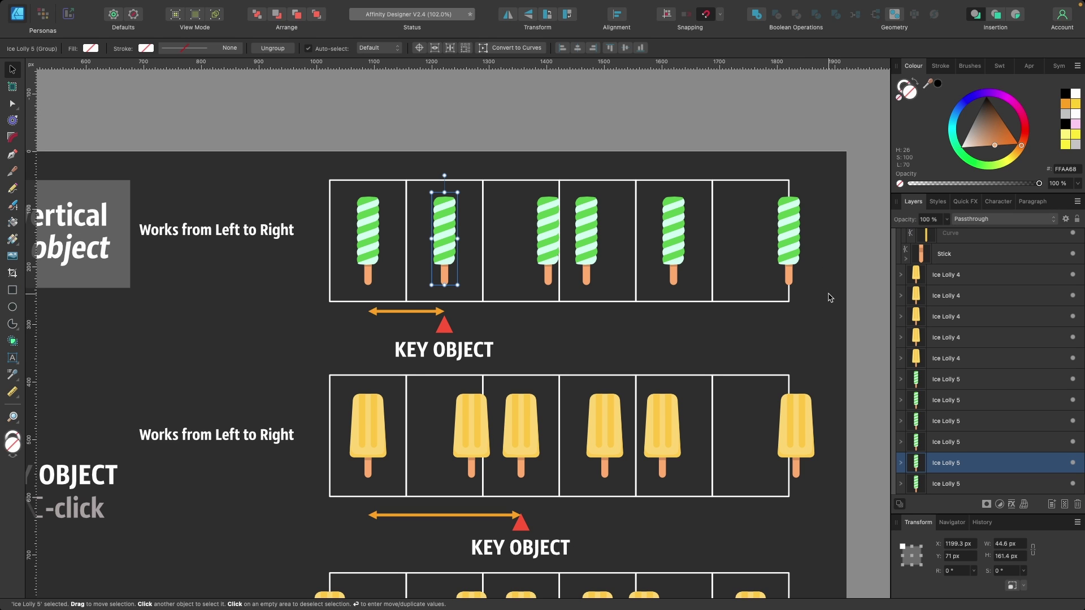
# - Select all six green lollies with the second as key object, space them horizontally, and apply
pyautogui.moveTo(830, 294); pyautogui.dragTo(330, 180)
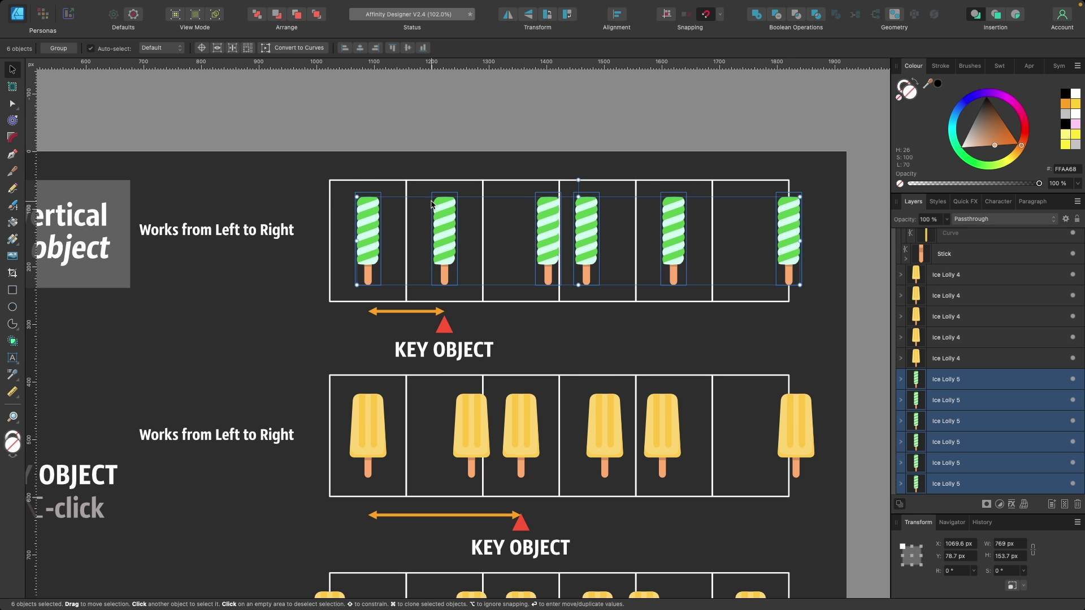
pyautogui.click(450, 236)
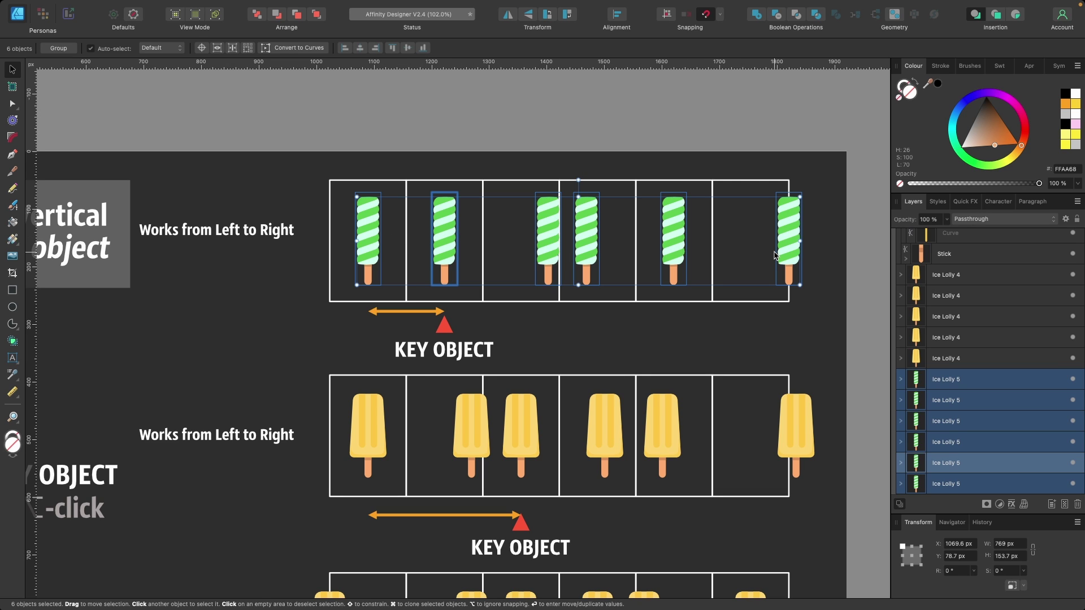
pyautogui.click(616, 23)
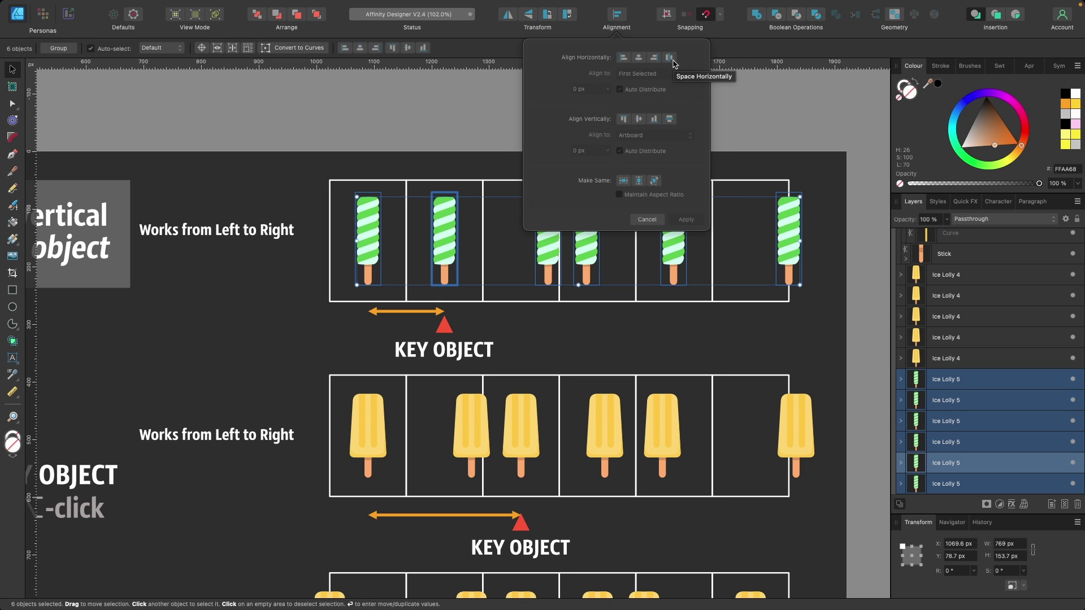
pyautogui.click(671, 59)
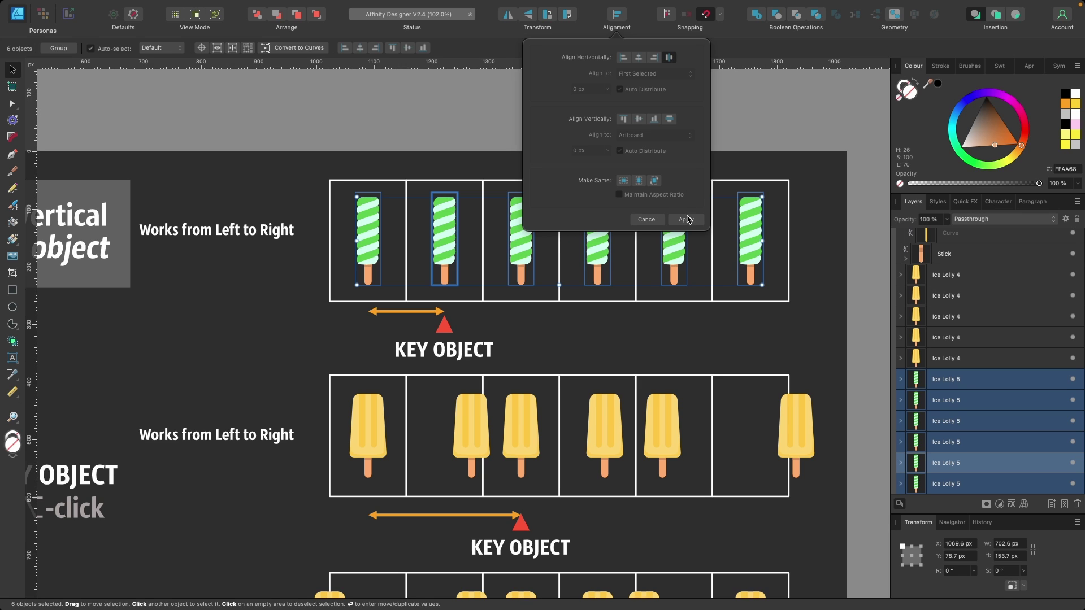
pyautogui.click(687, 219)
pyautogui.click(799, 234)
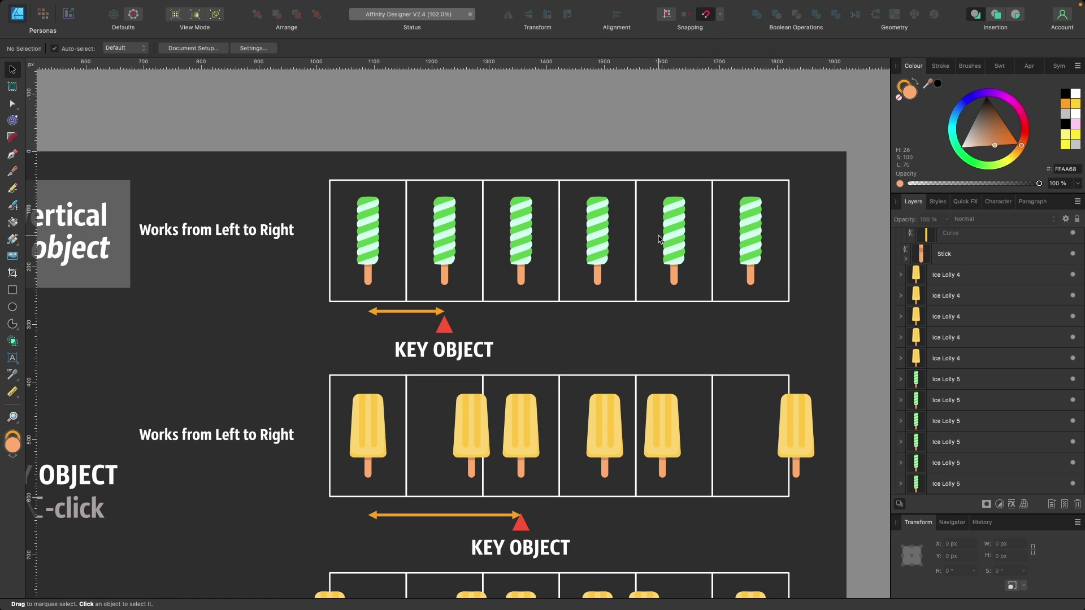
# - Space the middle-row yellow lollies evenly, keeping the third lolly fixed as key object
pyautogui.scroll(-5, 659, 239)
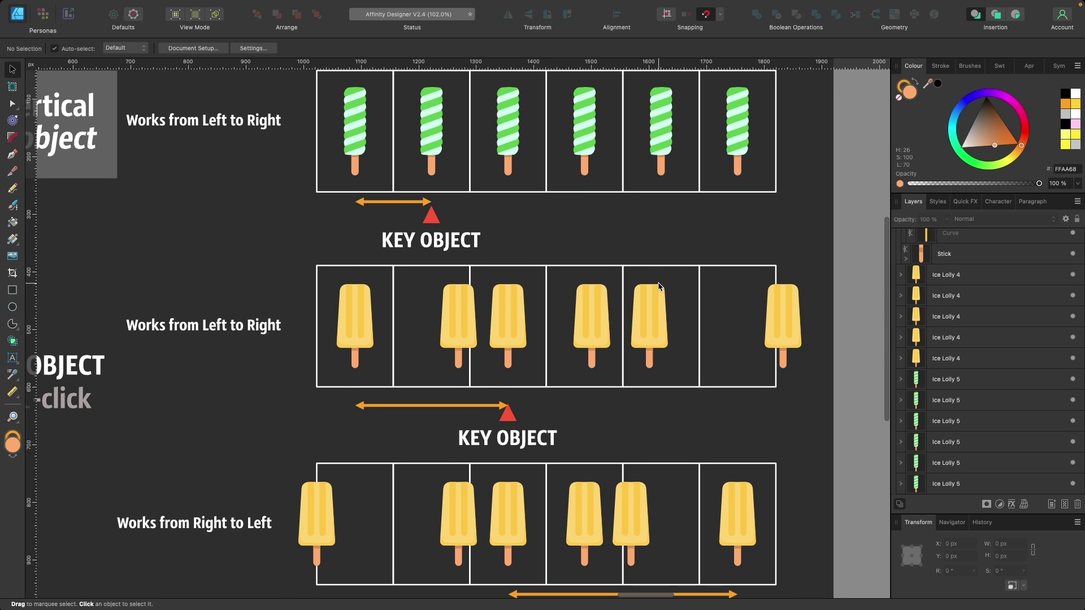
pyautogui.scroll(-1, 350, 309)
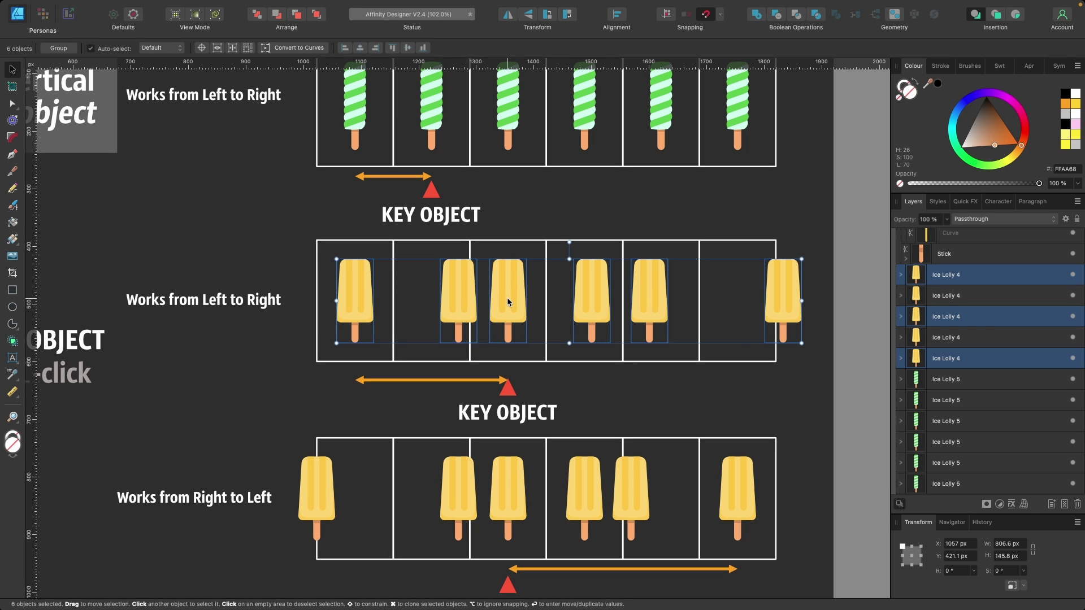
pyautogui.click(508, 302)
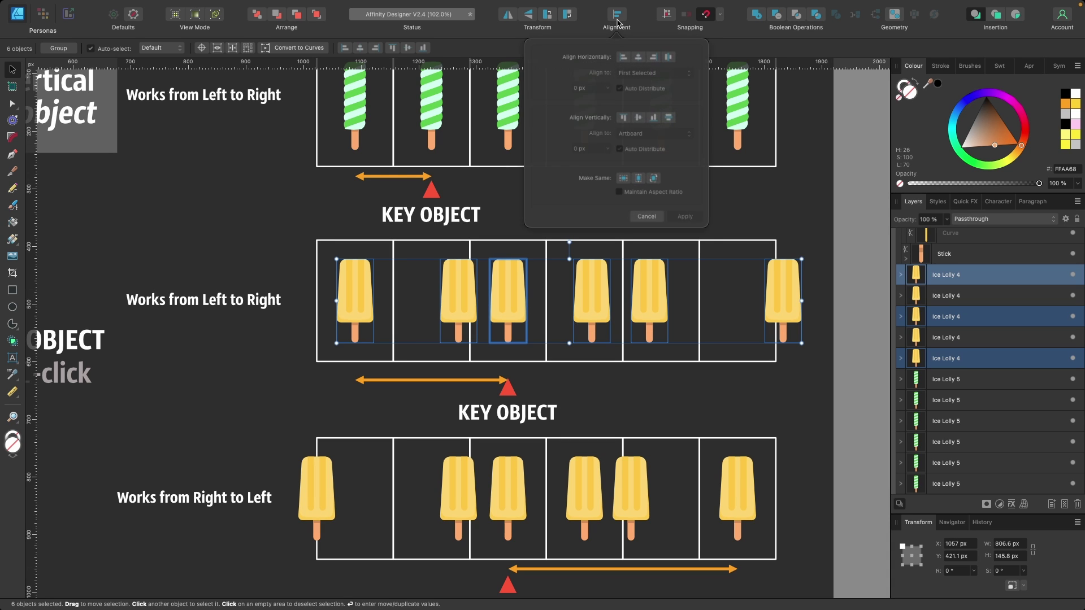
pyautogui.click(669, 58)
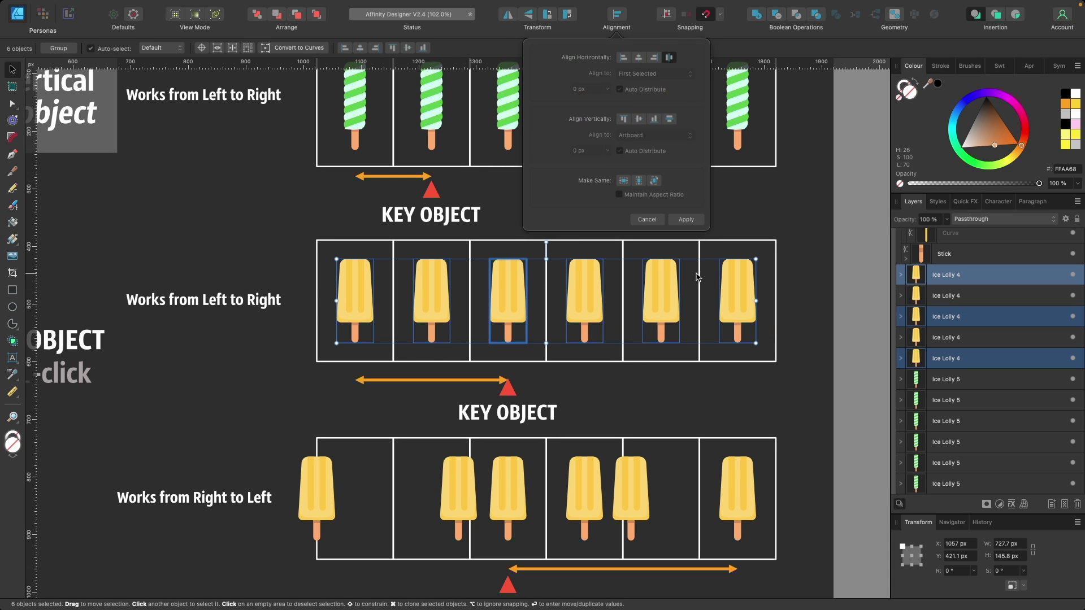
# - Apply the middle-row spacing, then evenly space the six bottom-row lollies around the third as key
pyautogui.click(789, 291)
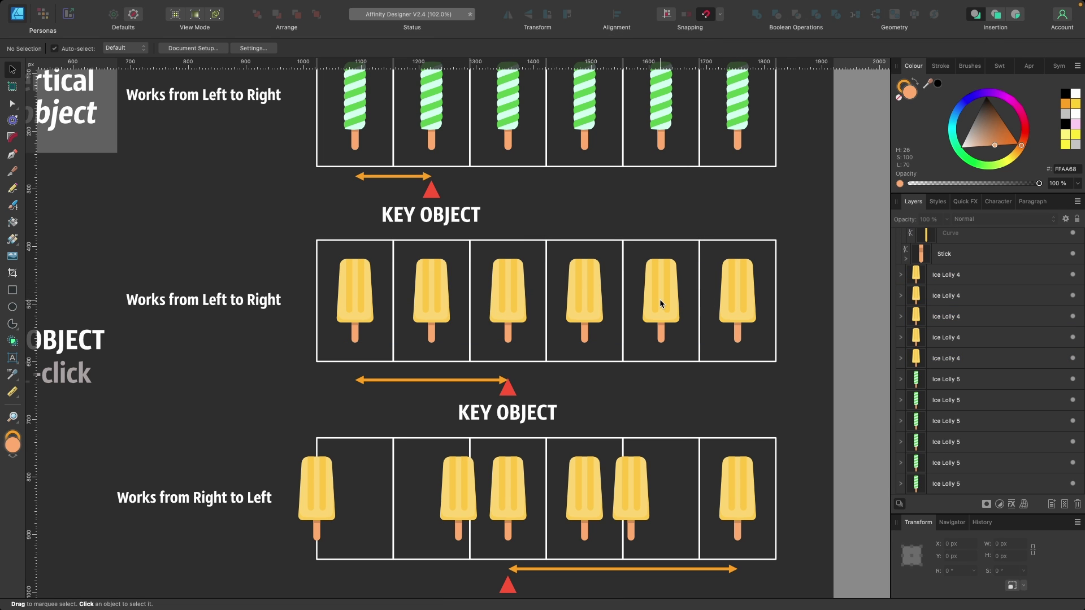
pyautogui.scroll(-5, 659, 299)
pyautogui.scroll(2, 588, 333)
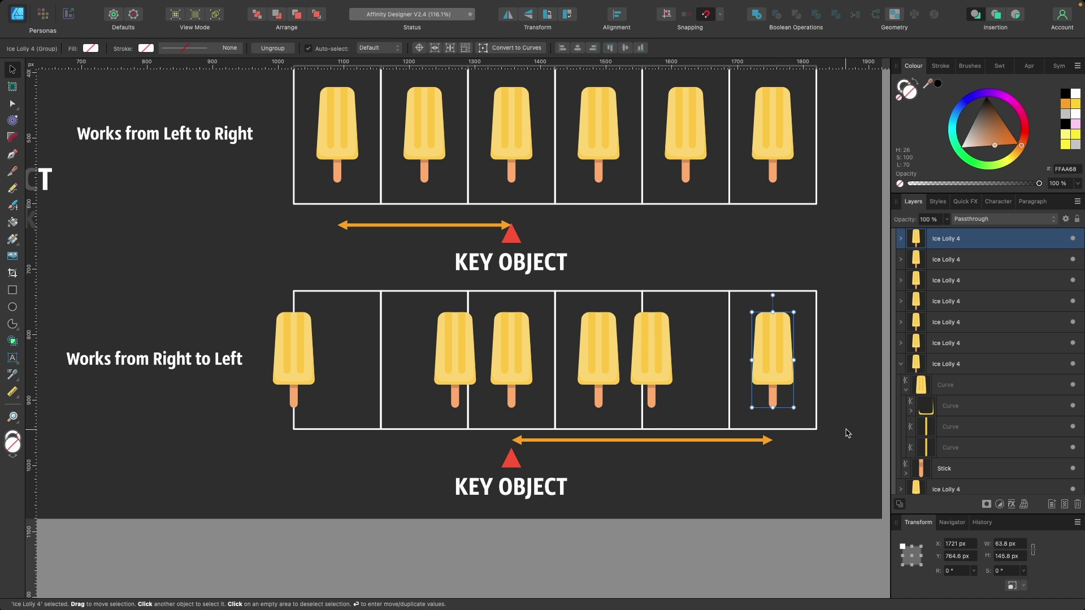
pyautogui.moveTo(850, 422); pyautogui.dragTo(257, 302)
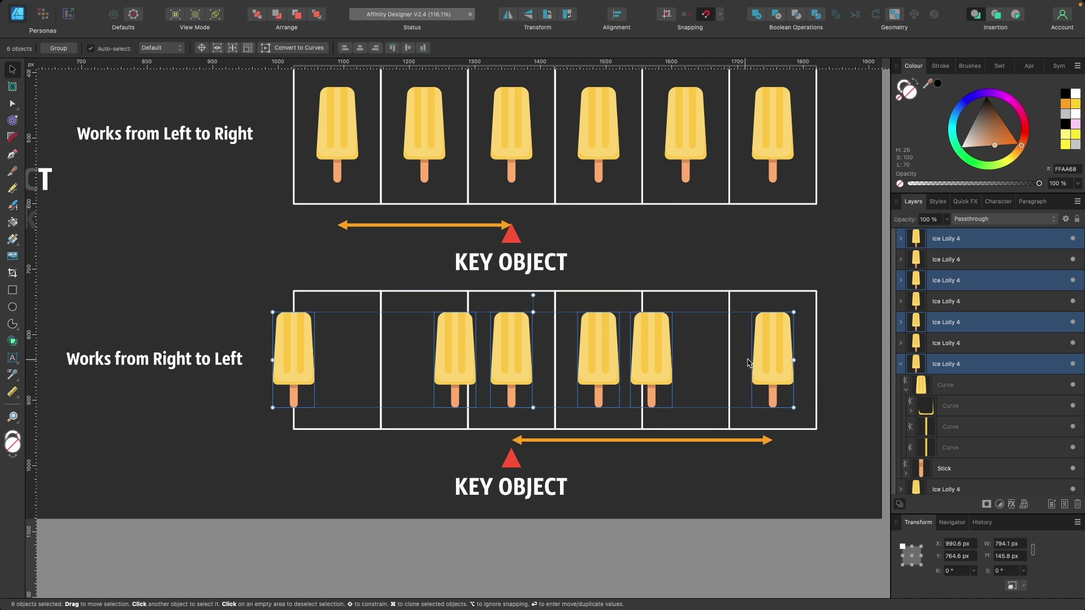
pyautogui.click(508, 347)
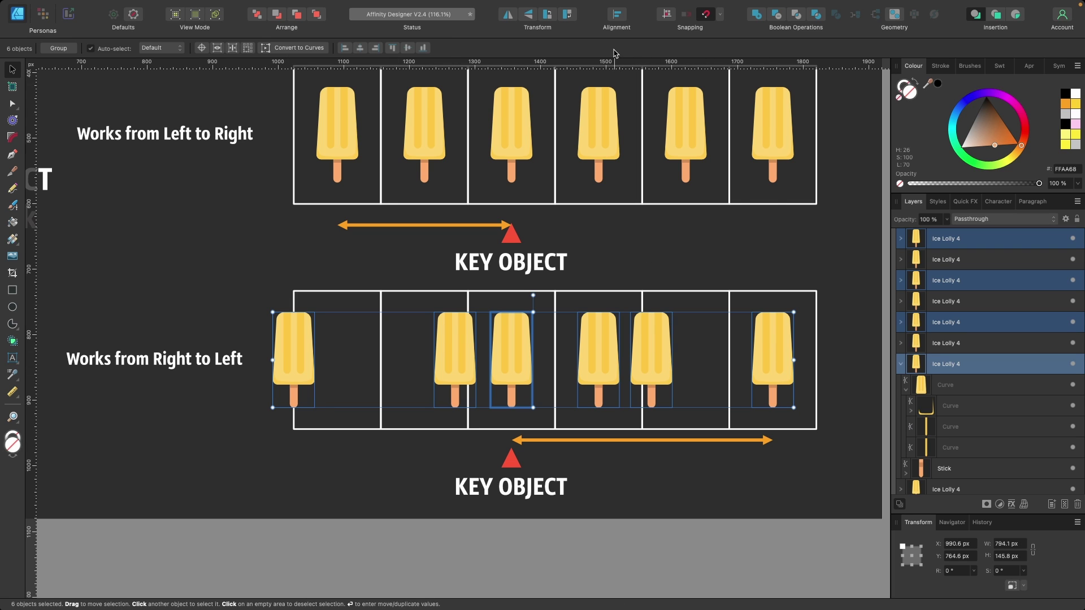
pyautogui.click(619, 17)
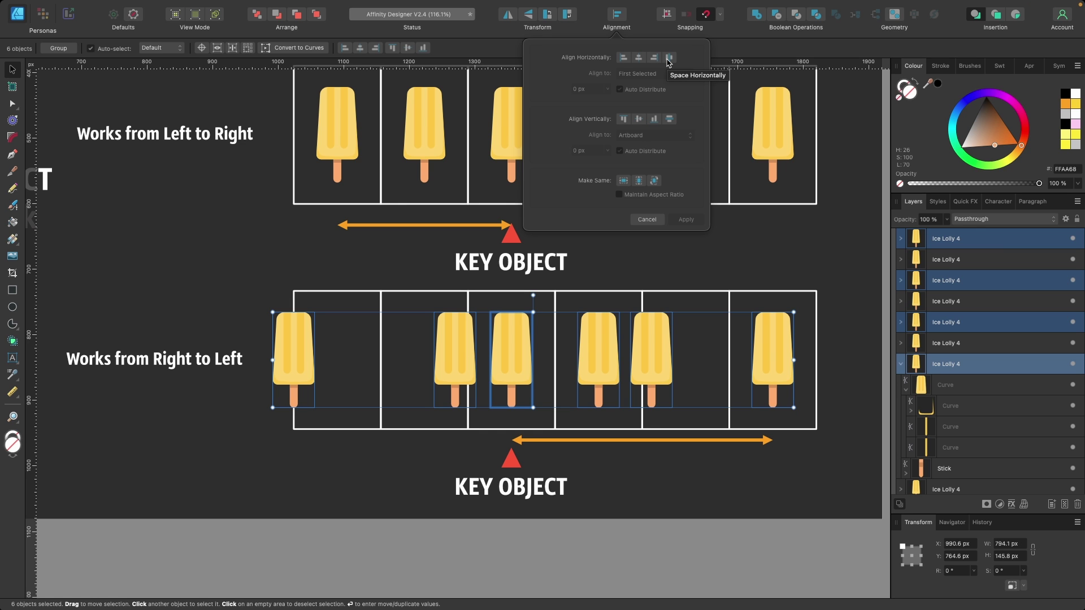
pyautogui.click(667, 58)
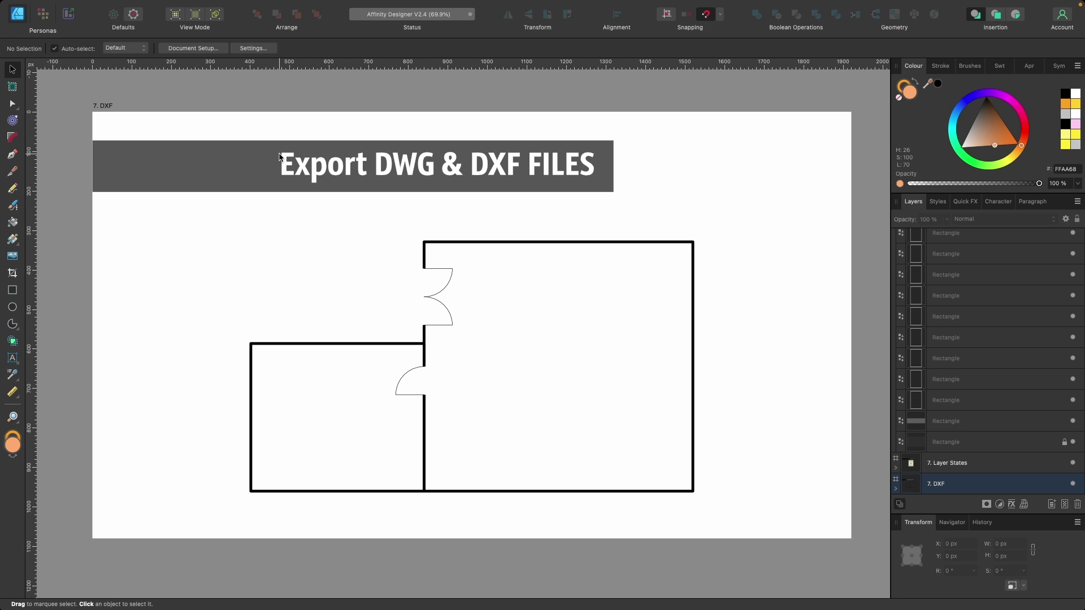
# - Select the 7. DXF artboard and view the DWG/DXF formats in the File > Export format list
pyautogui.click(107, 111)
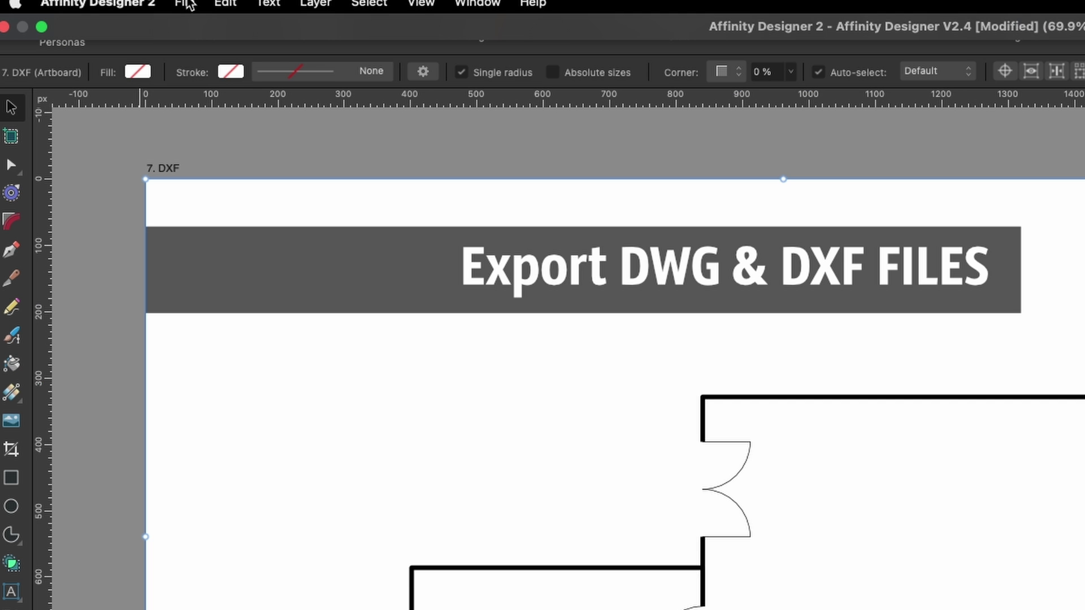
pyautogui.click(185, 4)
pyautogui.click(298, 427)
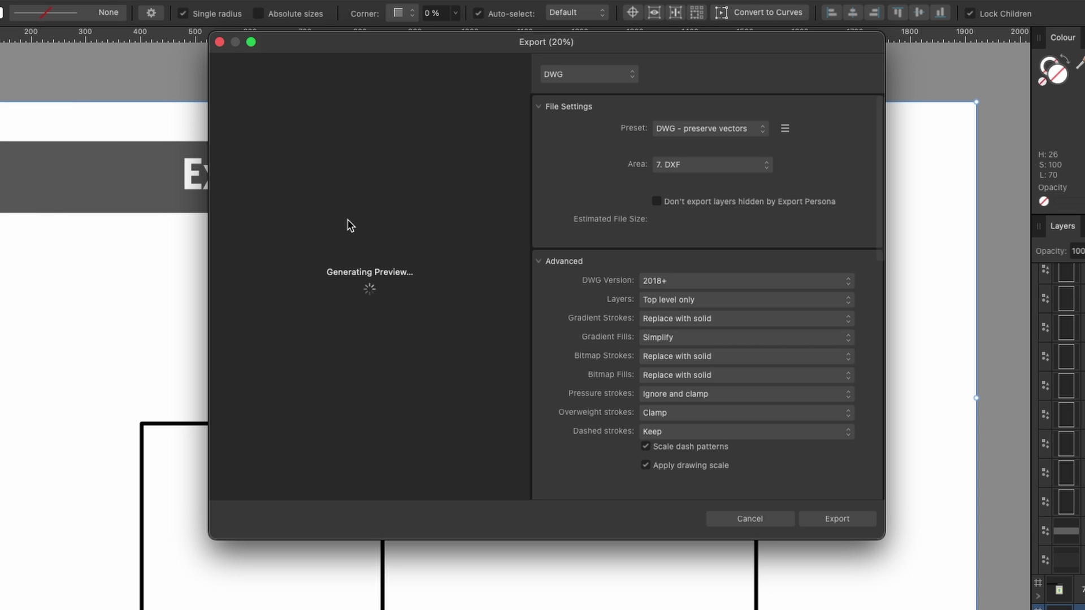
pyautogui.click(592, 79)
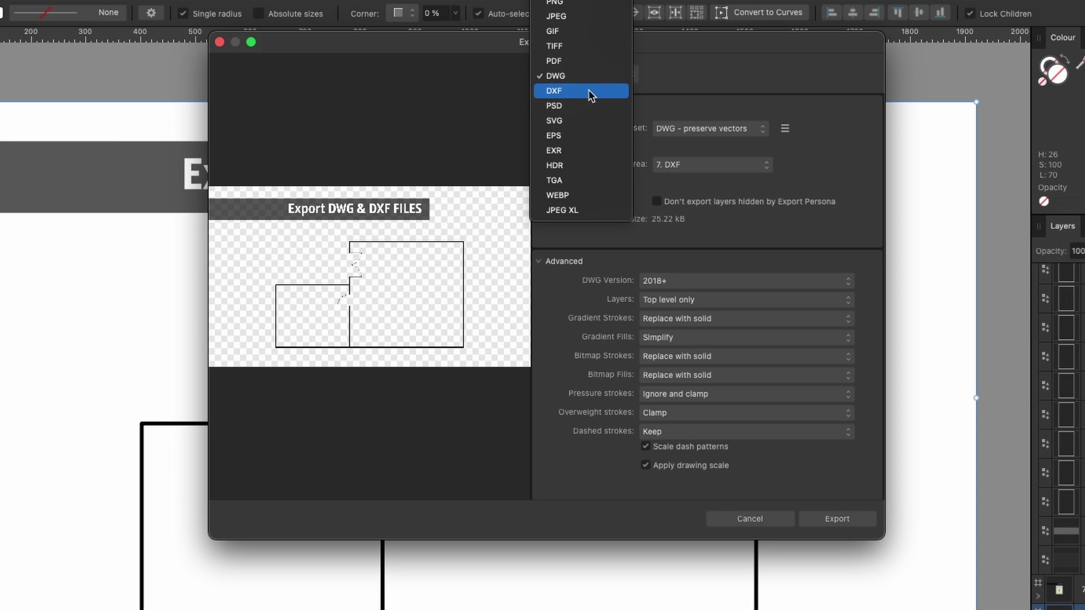
pyautogui.press('Escape')
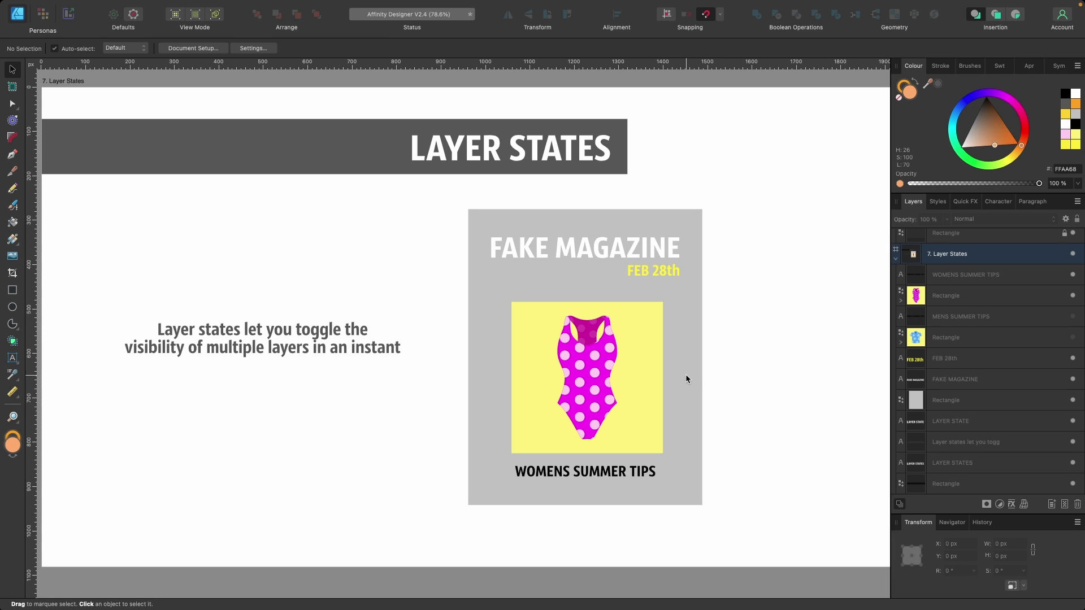
# - Select the yellow swimsuit square and the WOMENS SUMMER TIPS heading on the cover
pyautogui.scroll(3, 690, 342)
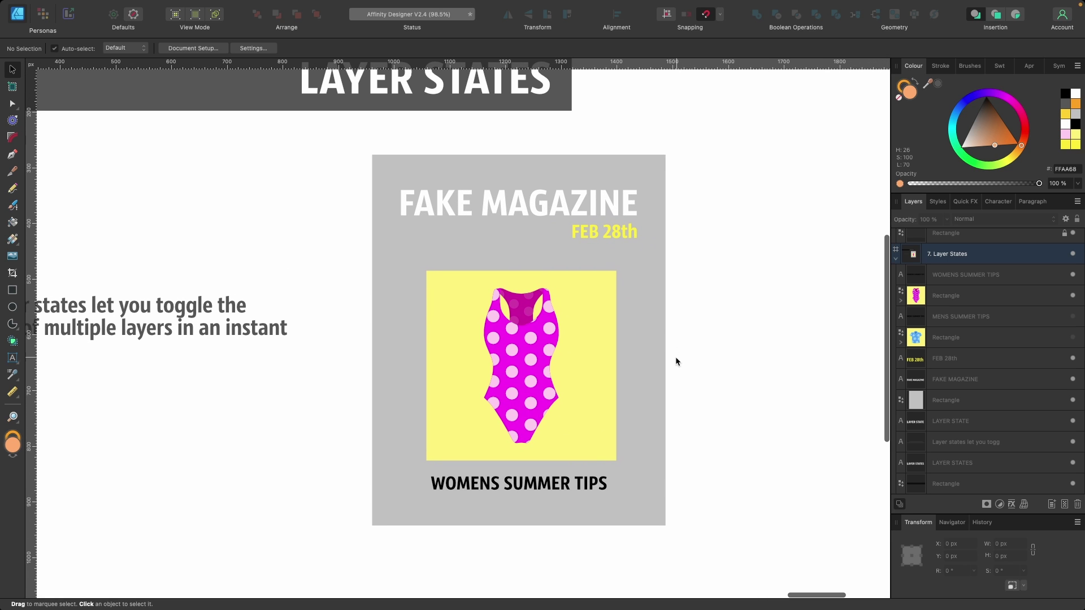
pyautogui.rightClick(622, 339)
pyautogui.click(638, 284)
pyautogui.click(587, 341)
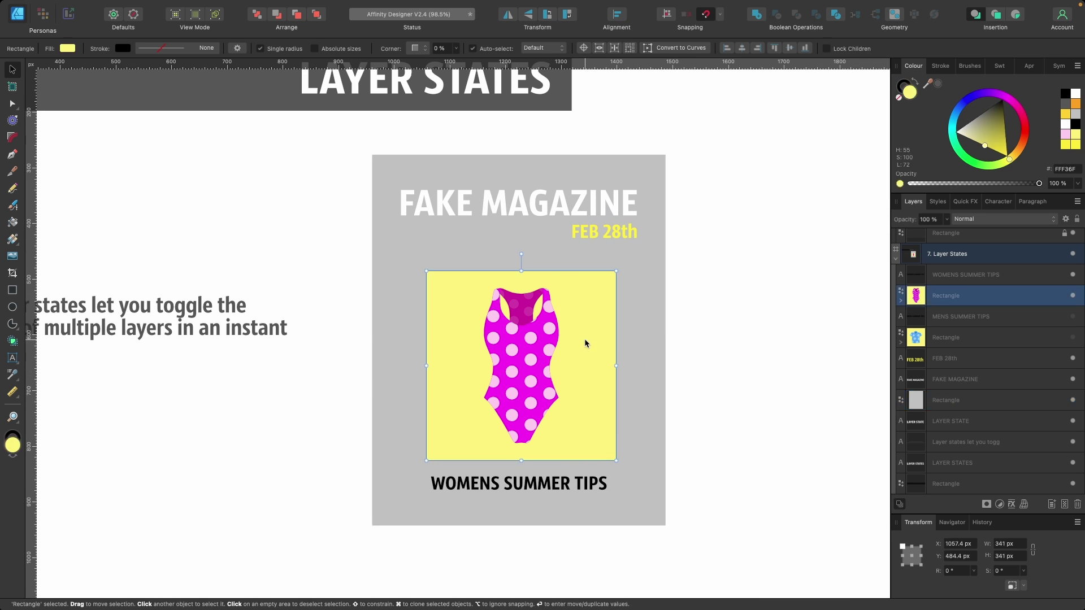
pyautogui.click(505, 487)
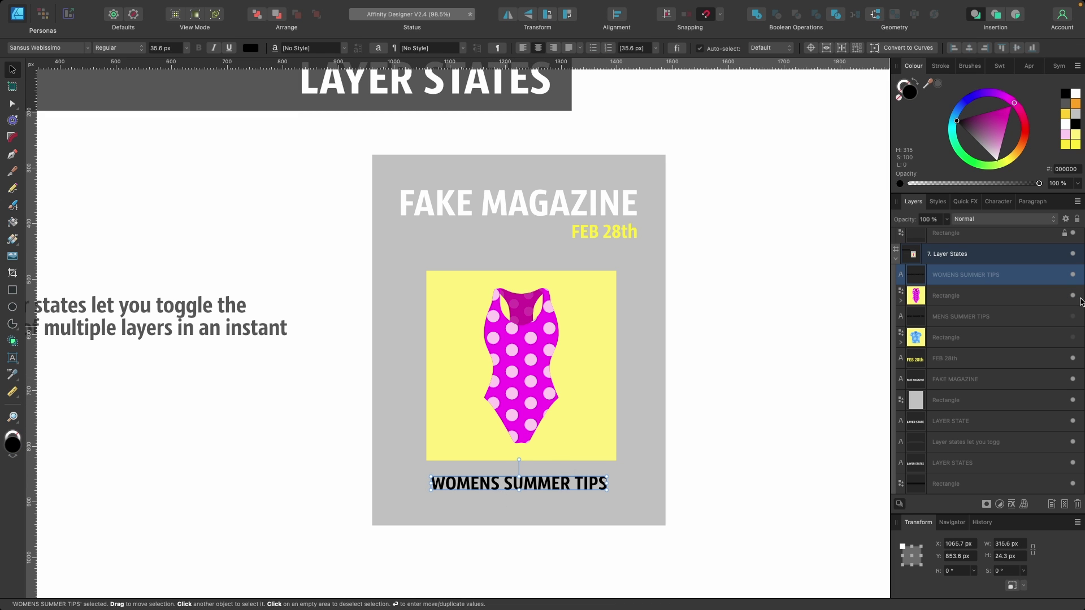
# - Hide WOMENS SUMMER TIPS and the swimsuit square; show MENS SUMMER TIPS and the blue shirt square
pyautogui.click(1072, 275)
pyautogui.click(1073, 295)
pyautogui.click(1072, 316)
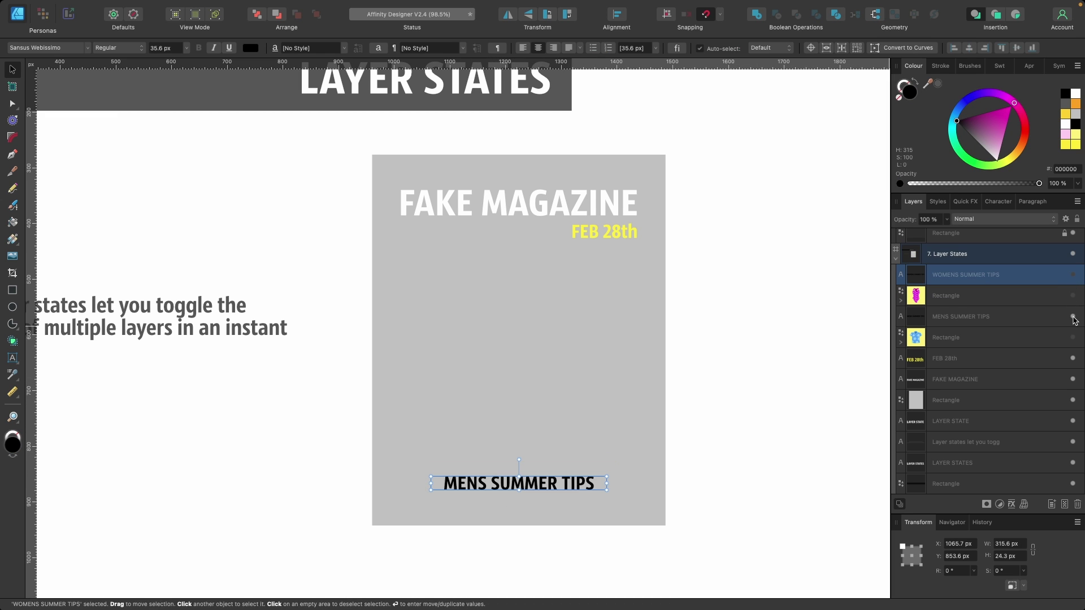
pyautogui.click(1072, 337)
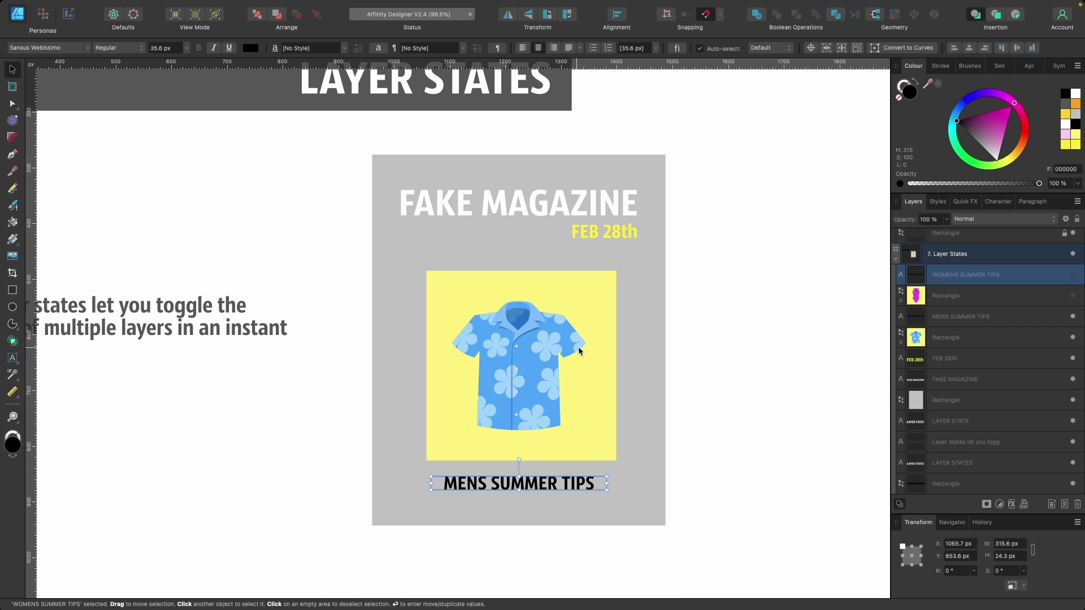
pyautogui.click(622, 254)
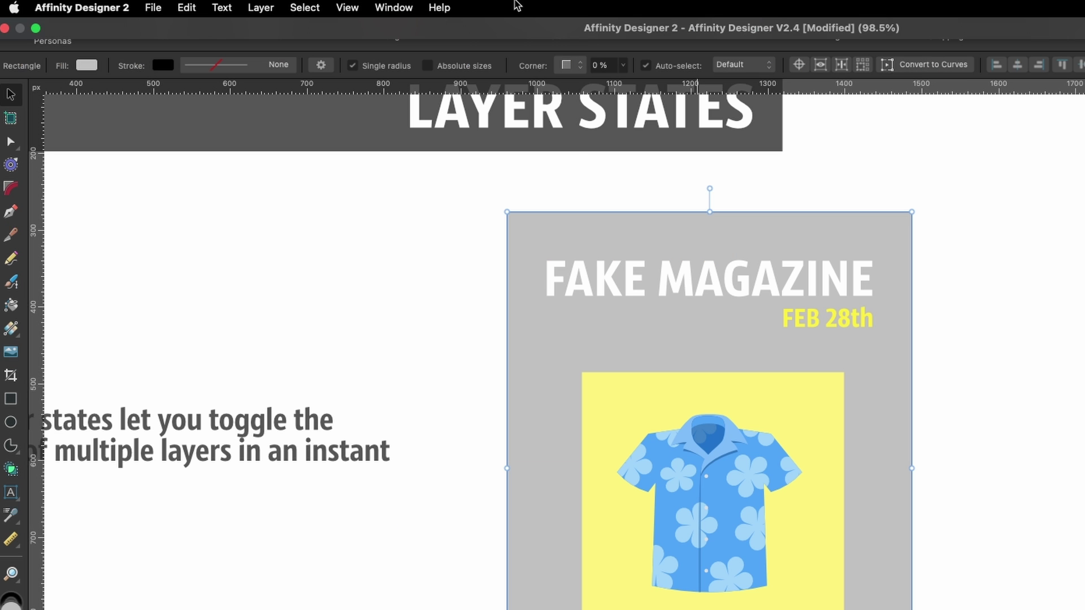
# - Show the States panel and capture the current layer visibility as a state named mens
pyautogui.click(401, 7)
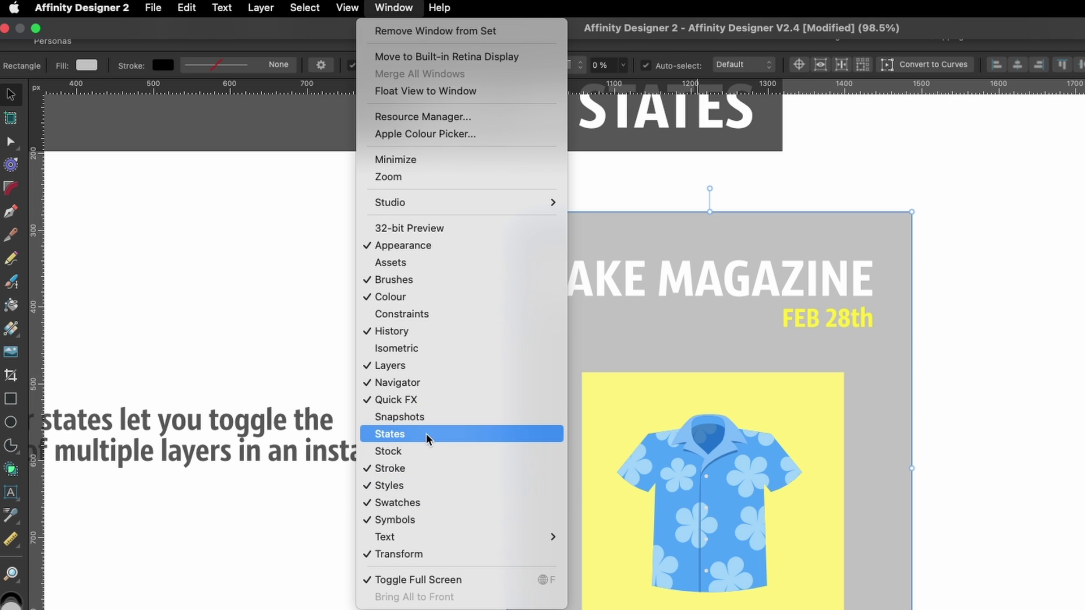
pyautogui.click(426, 433)
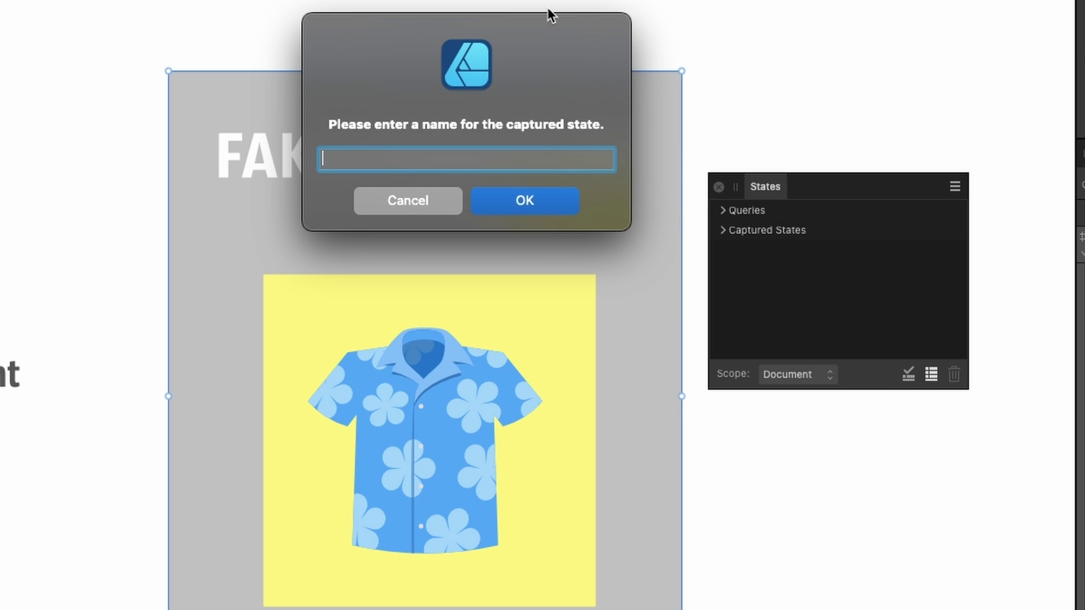
pyautogui.write('mens')
pyautogui.press('Return')
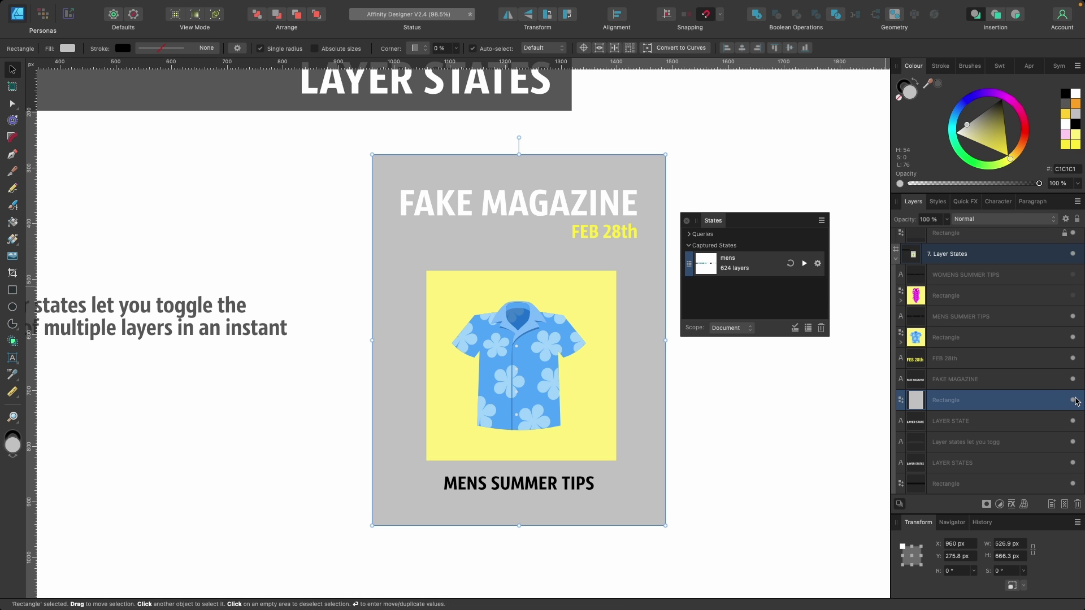
# - Switch the cover back to the women's version: hide MENS layers, show WOMENS SUMMER TIPS and swimsuit
pyautogui.click(1072, 337)
pyautogui.click(1073, 317)
pyautogui.click(1042, 312)
pyautogui.click(1058, 297)
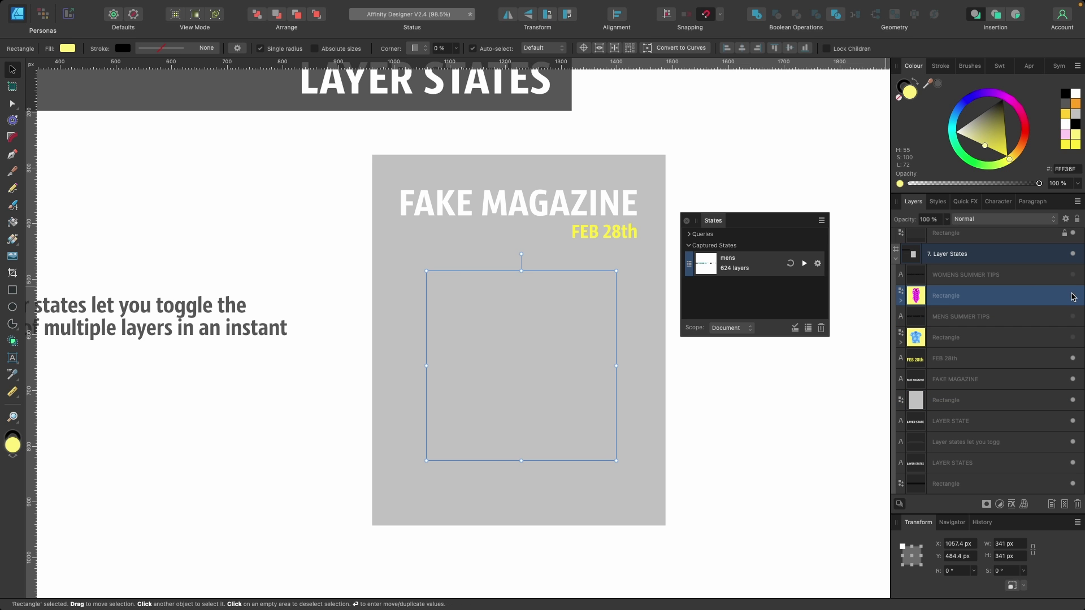
pyautogui.click(1072, 295)
pyautogui.click(1073, 275)
pyautogui.click(1077, 278)
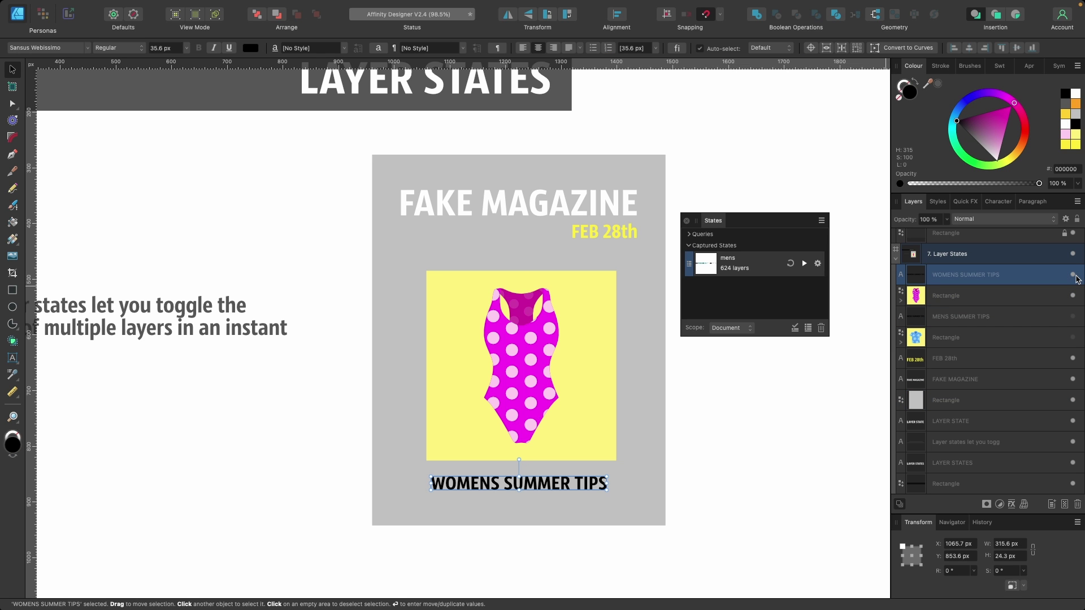
pyautogui.click(682, 434)
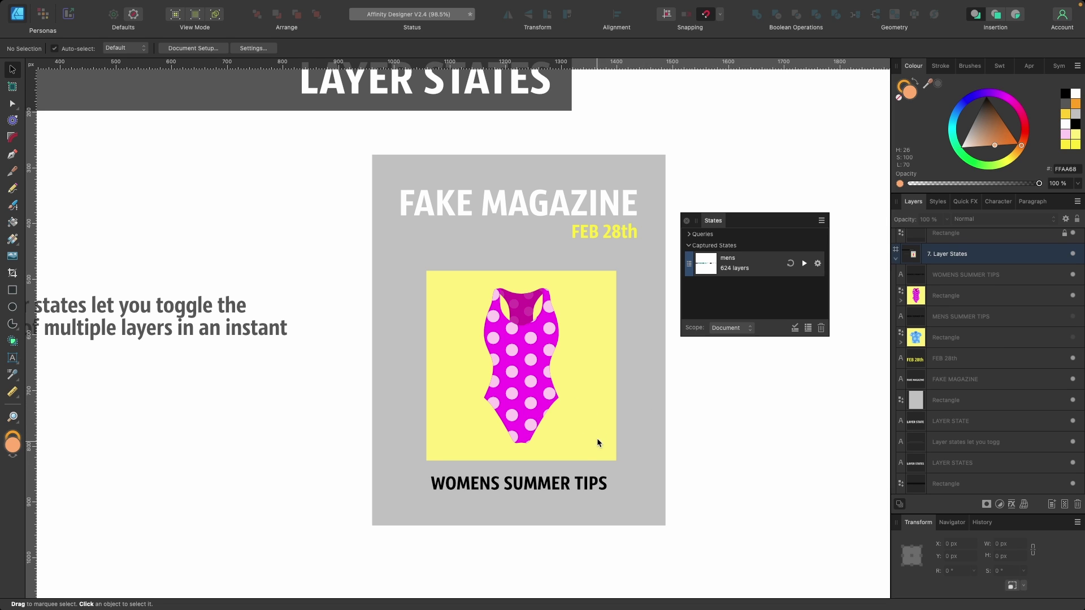
# - Capture the women's layer visibility as a new state named womens
pyautogui.click(808, 329)
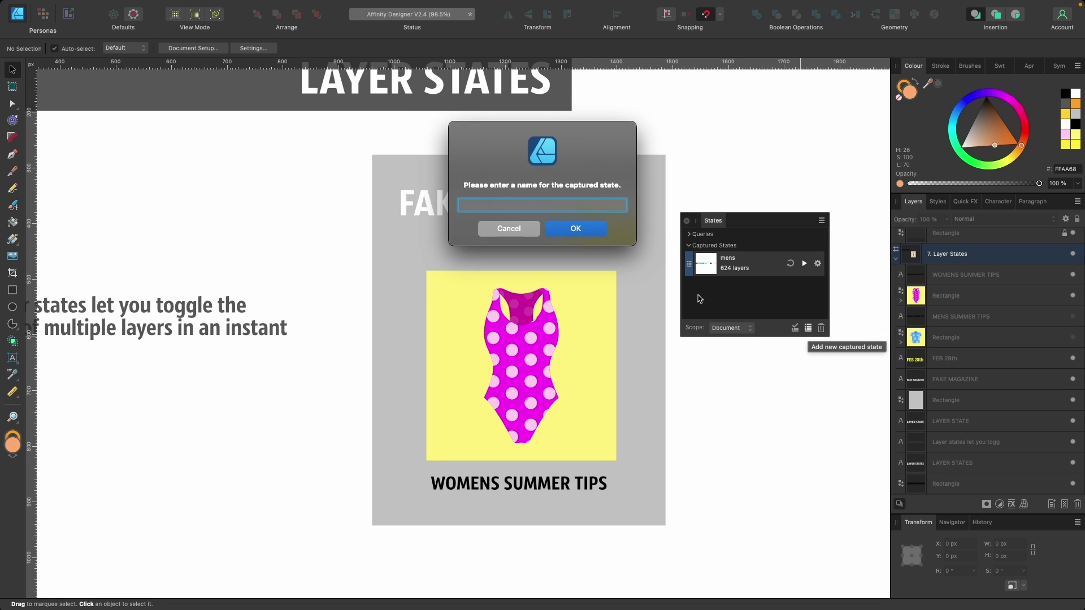
pyautogui.write('womens')
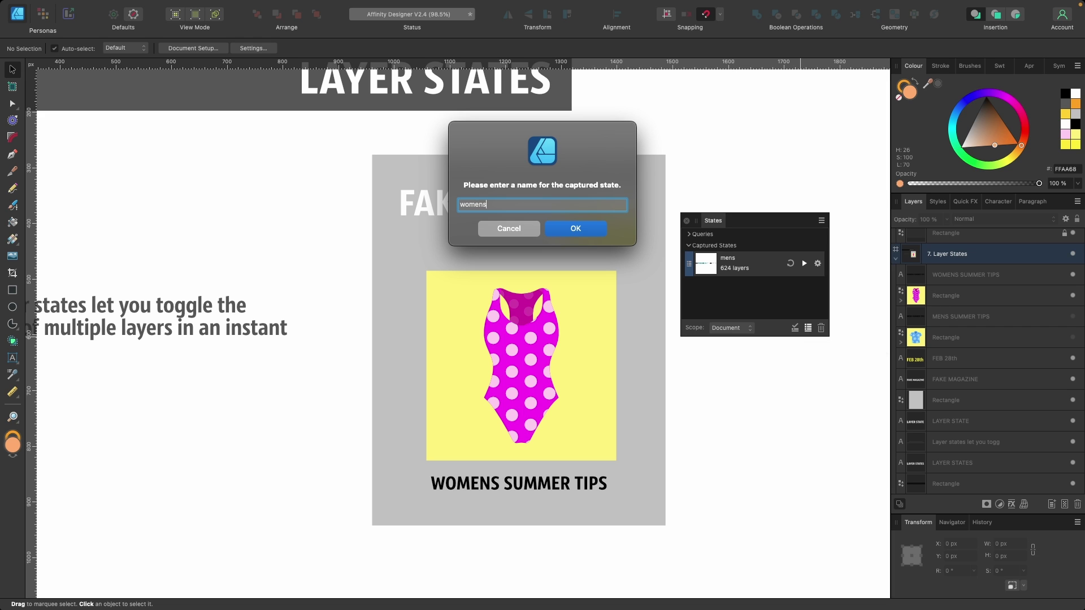
pyautogui.press('Return')
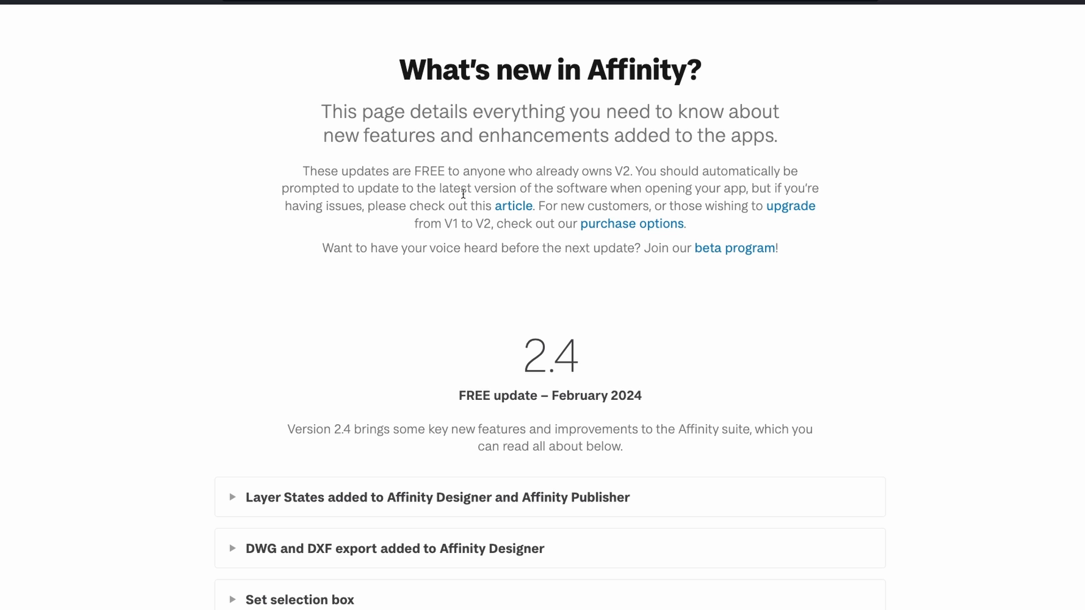
pyautogui.scroll(-1, 464, 194)
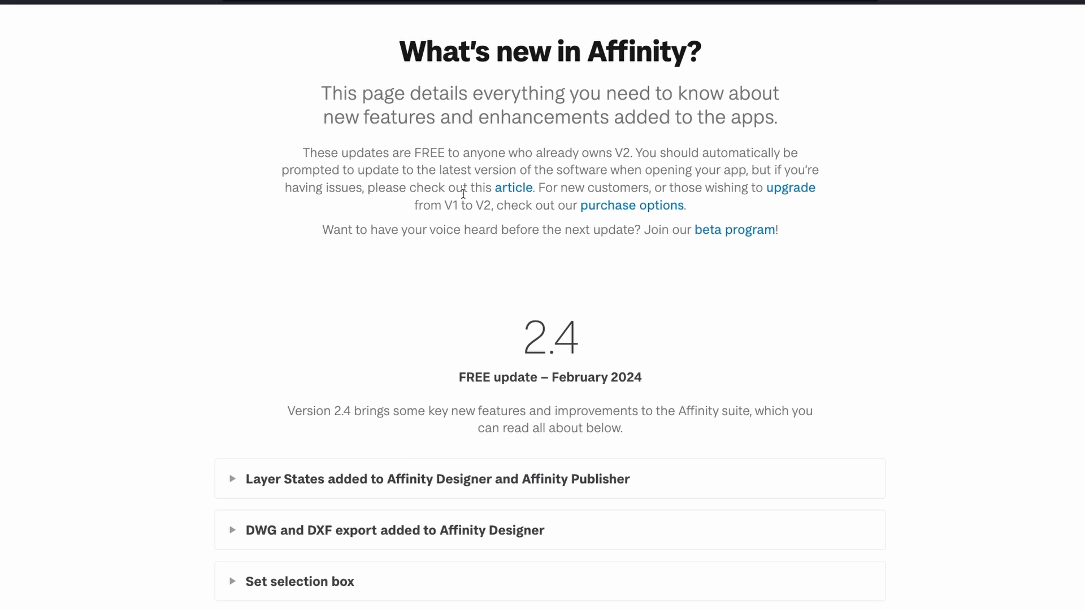
pyautogui.scroll(-5, 464, 194)
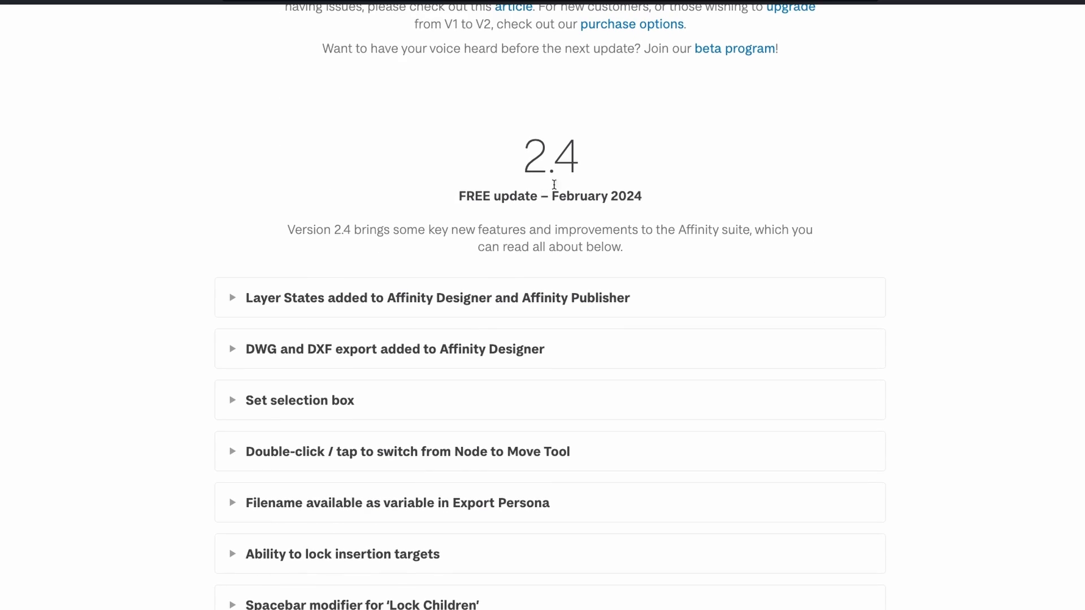
pyautogui.scroll(-3, 594, 266)
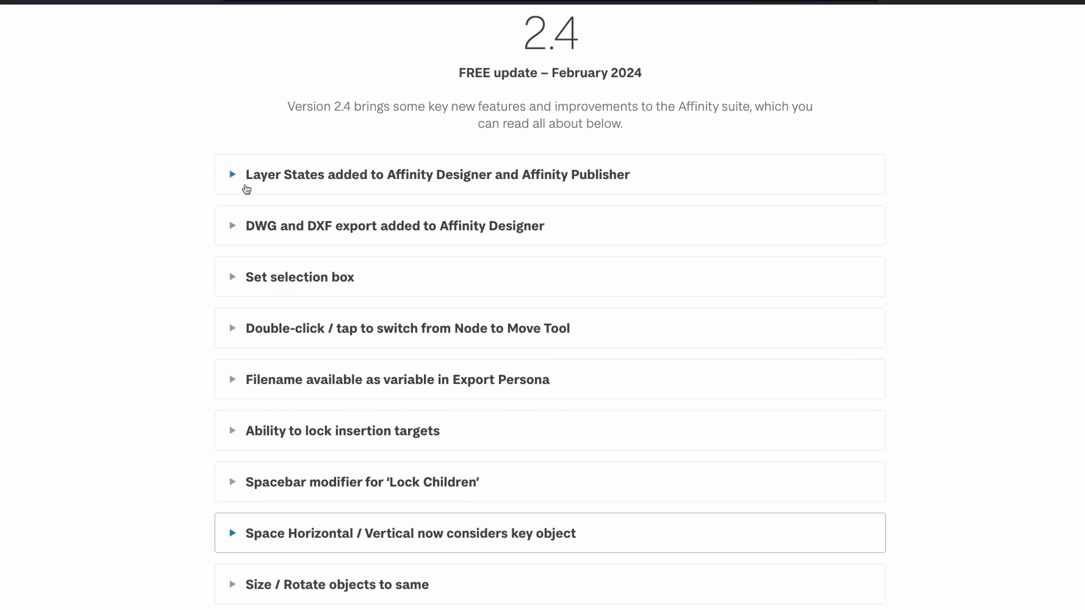
pyautogui.click(231, 176)
pyautogui.scroll(-5, 233, 180)
pyautogui.click(232, 333)
pyautogui.scroll(-5, 234, 337)
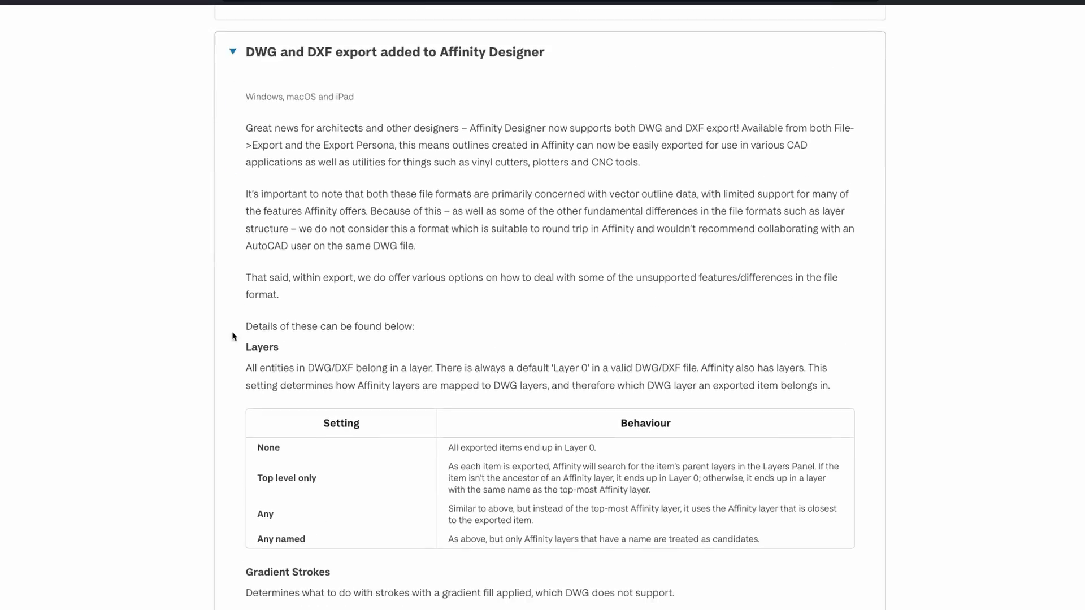
pyautogui.scroll(3, 234, 300)
pyautogui.click(232, 186)
pyautogui.scroll(-8, 311, 282)
pyautogui.scroll(2, 311, 281)
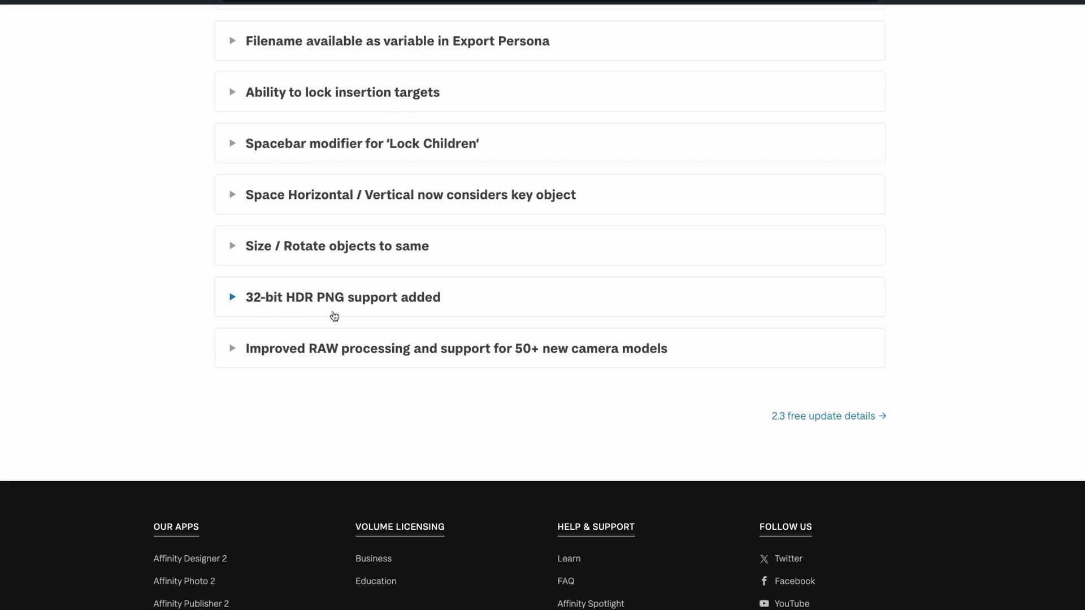
pyautogui.scroll(1, 449, 315)
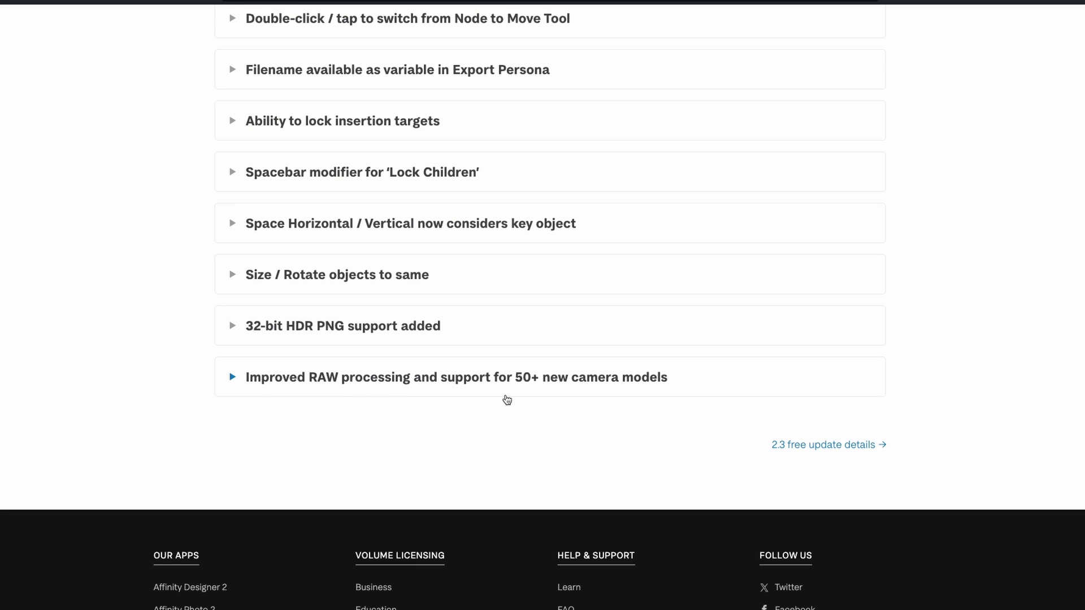
pyautogui.scroll(5, 506, 400)
pyautogui.scroll(6, 506, 400)
pyautogui.click(228, 276)
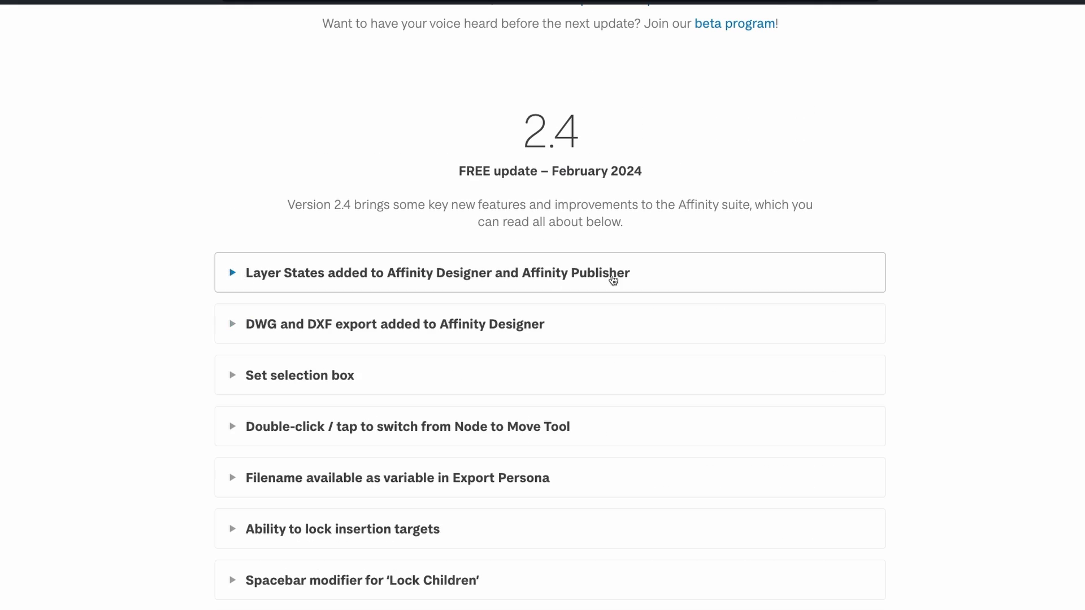